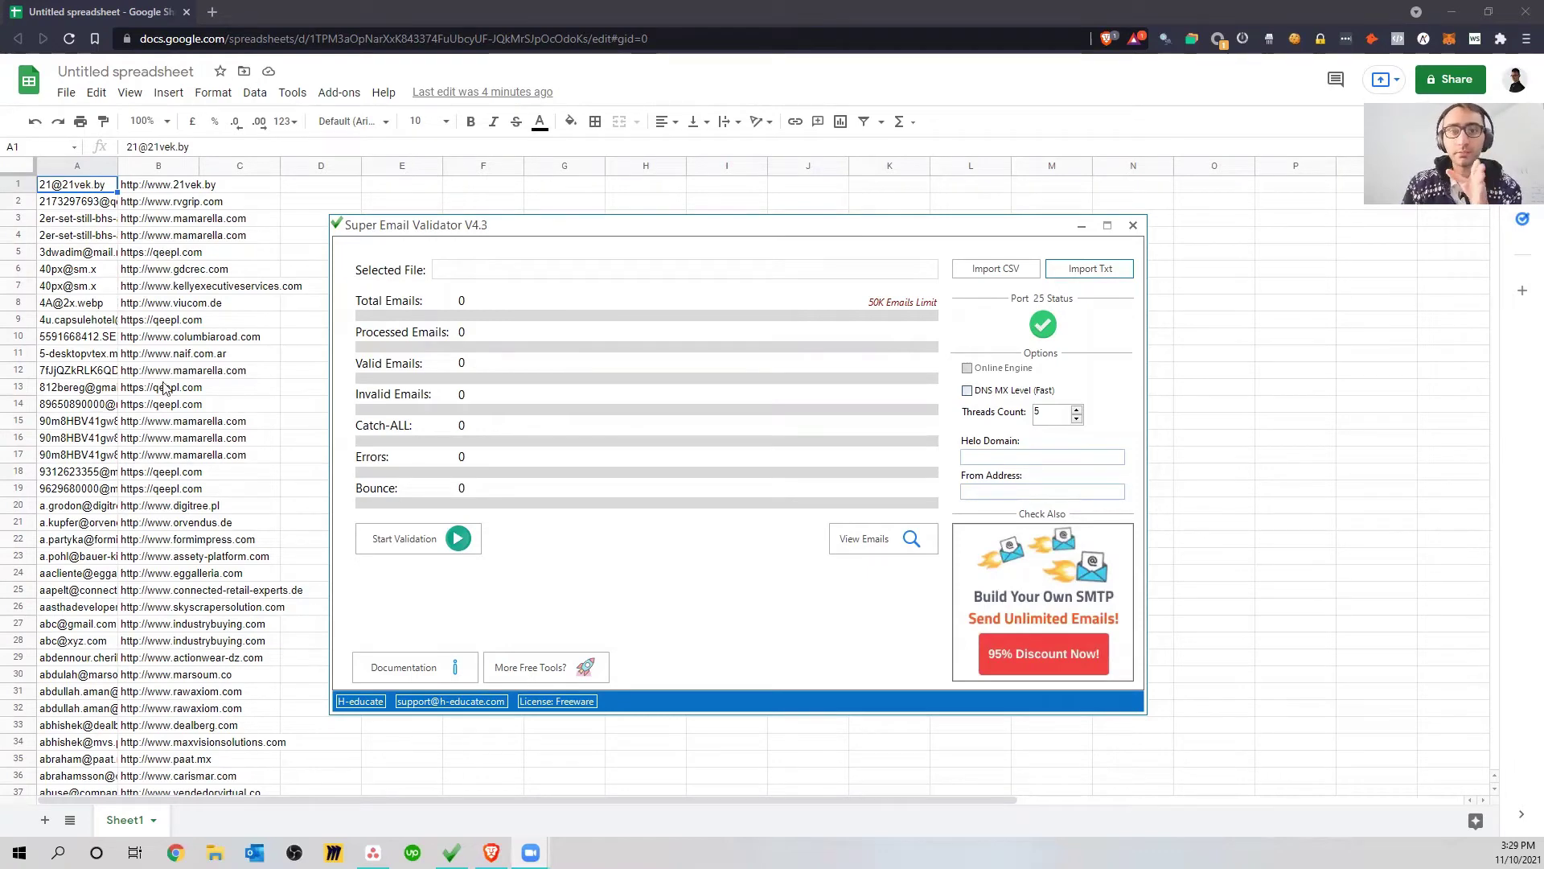
Bring the Google Sheets email list to the front and browse column A, returning to A1
click(89, 206)
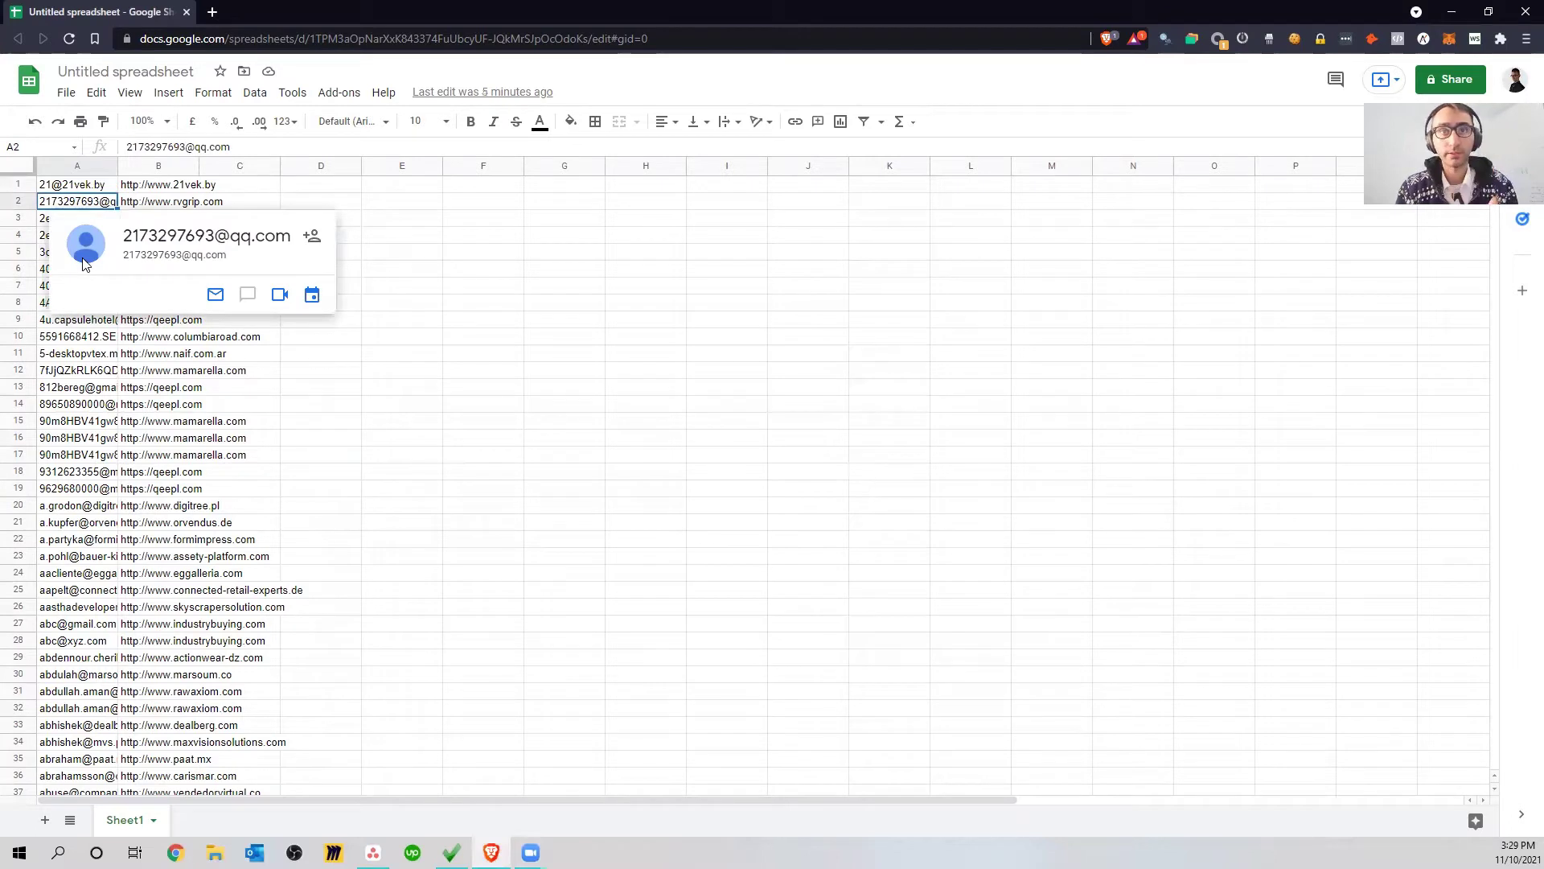
key(Down)
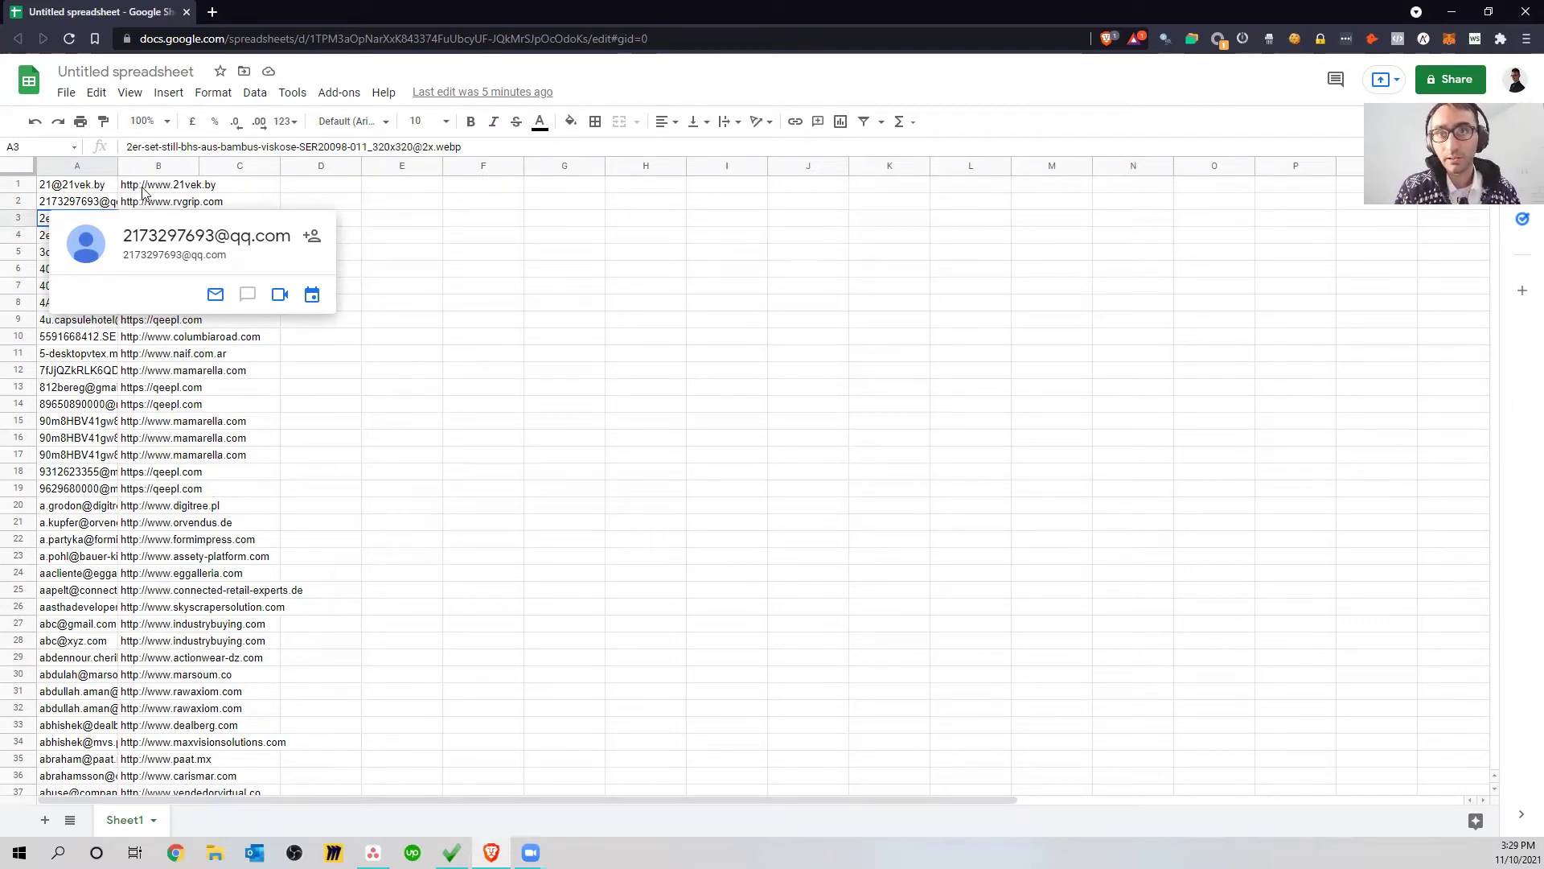
drag(258, 147, 351, 147)
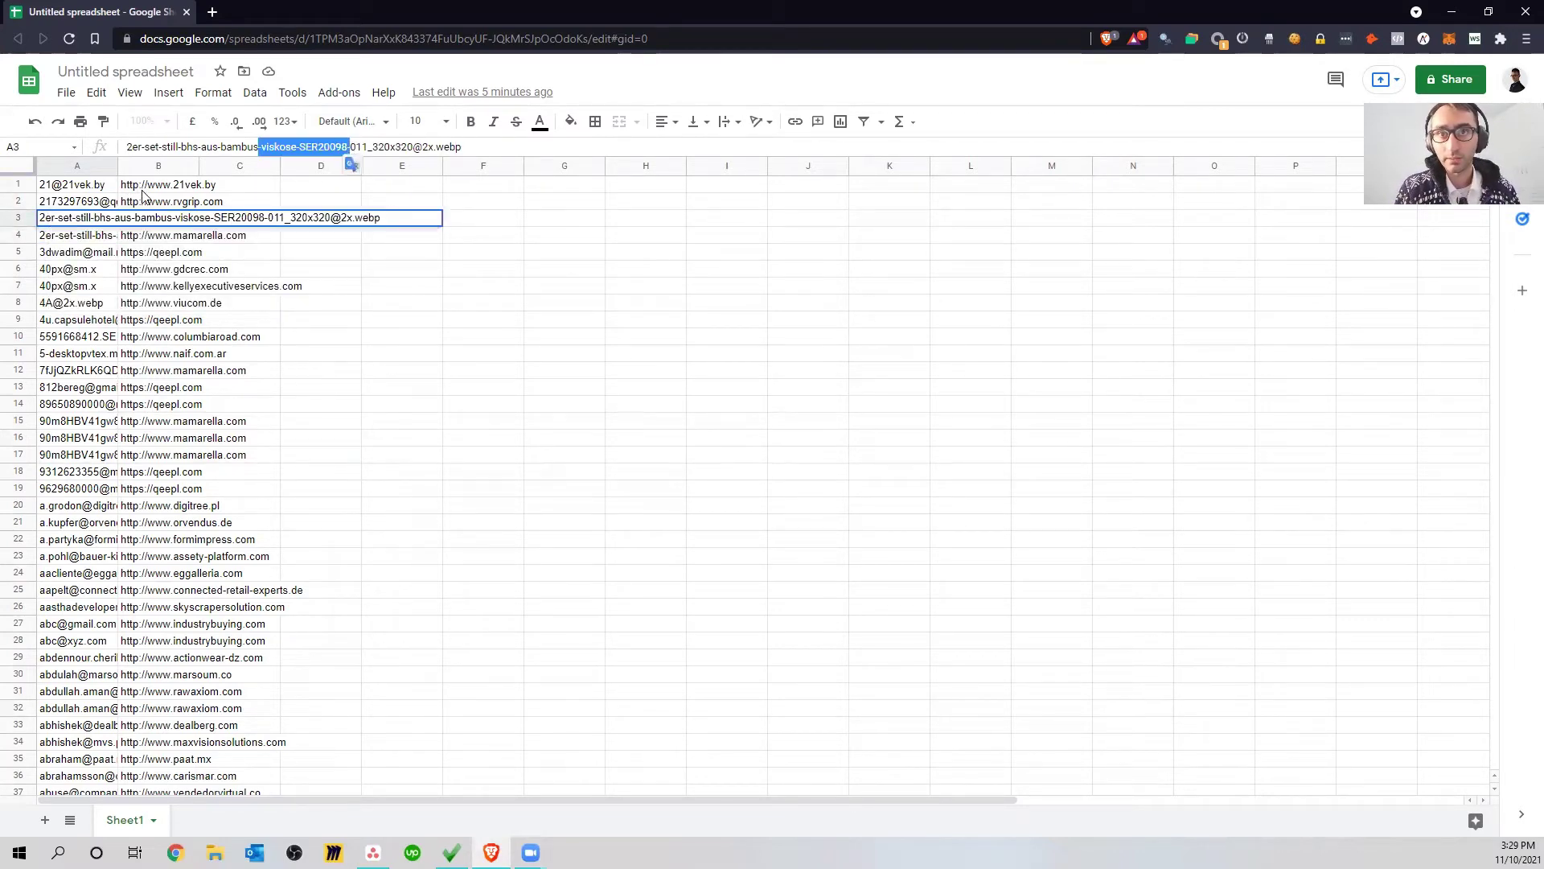
click(142, 190)
click(94, 187)
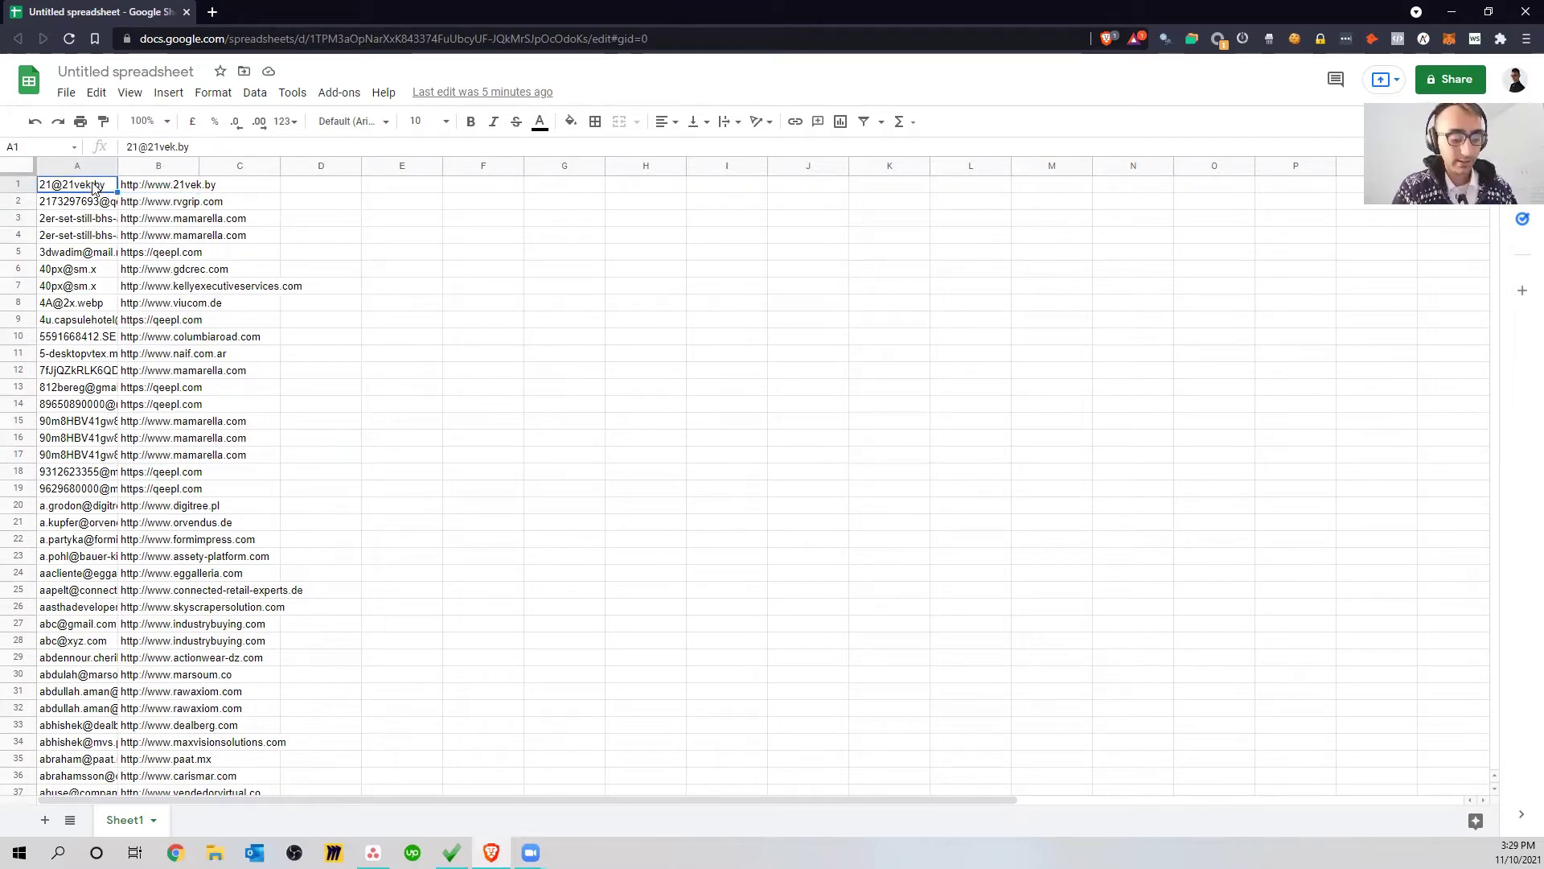
Copy all 3,398 emails from column A into Notepad and save as emailstovalidate.txt on the Desktop
key(ctrl+shift+Down)
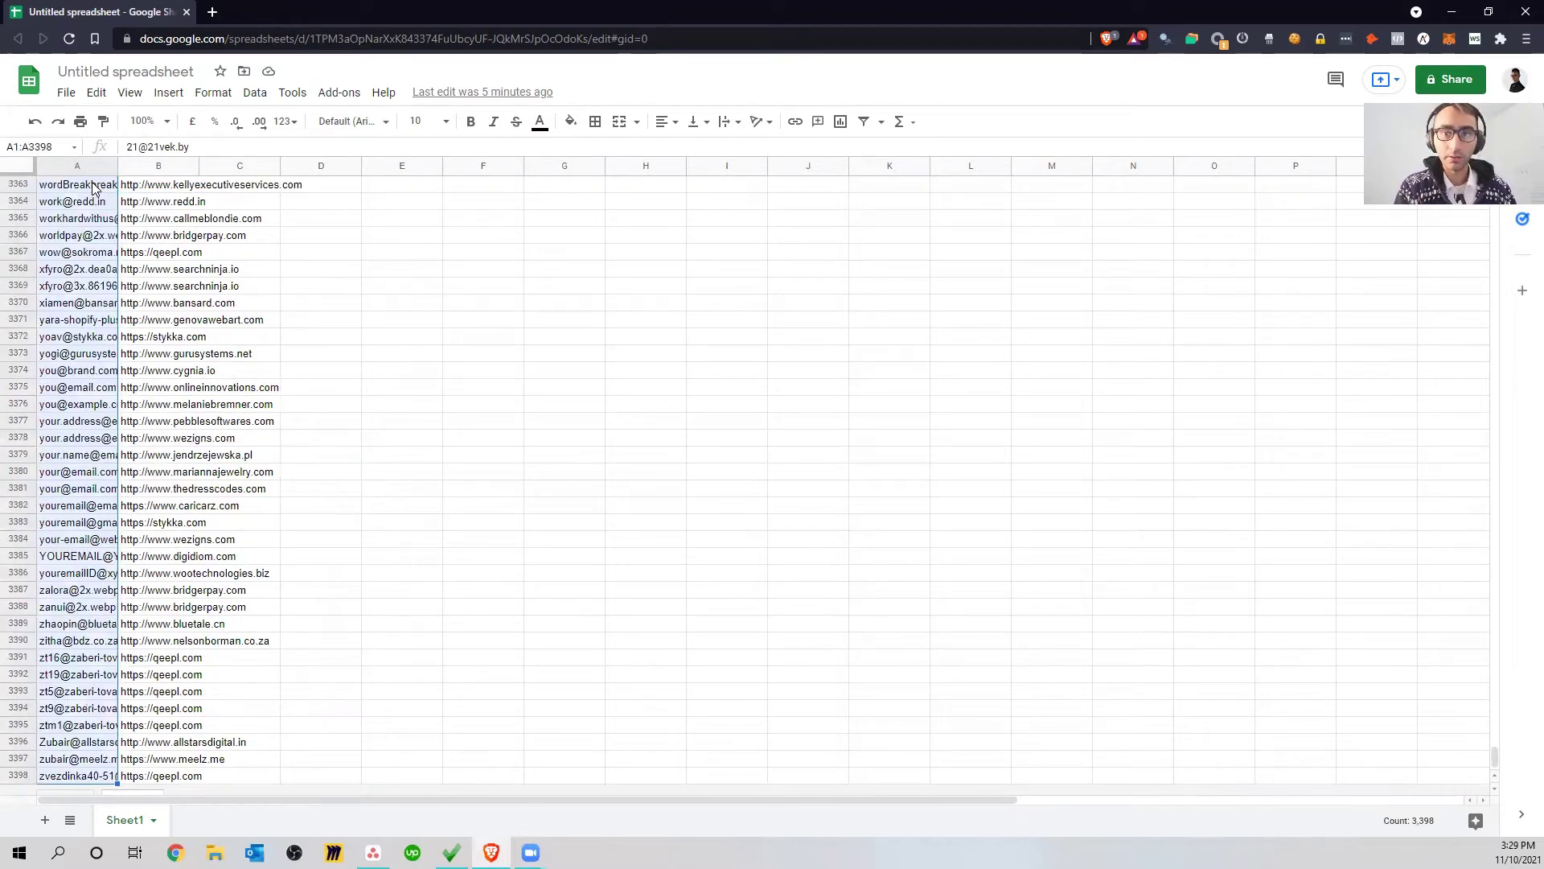
key(ctrl+c)
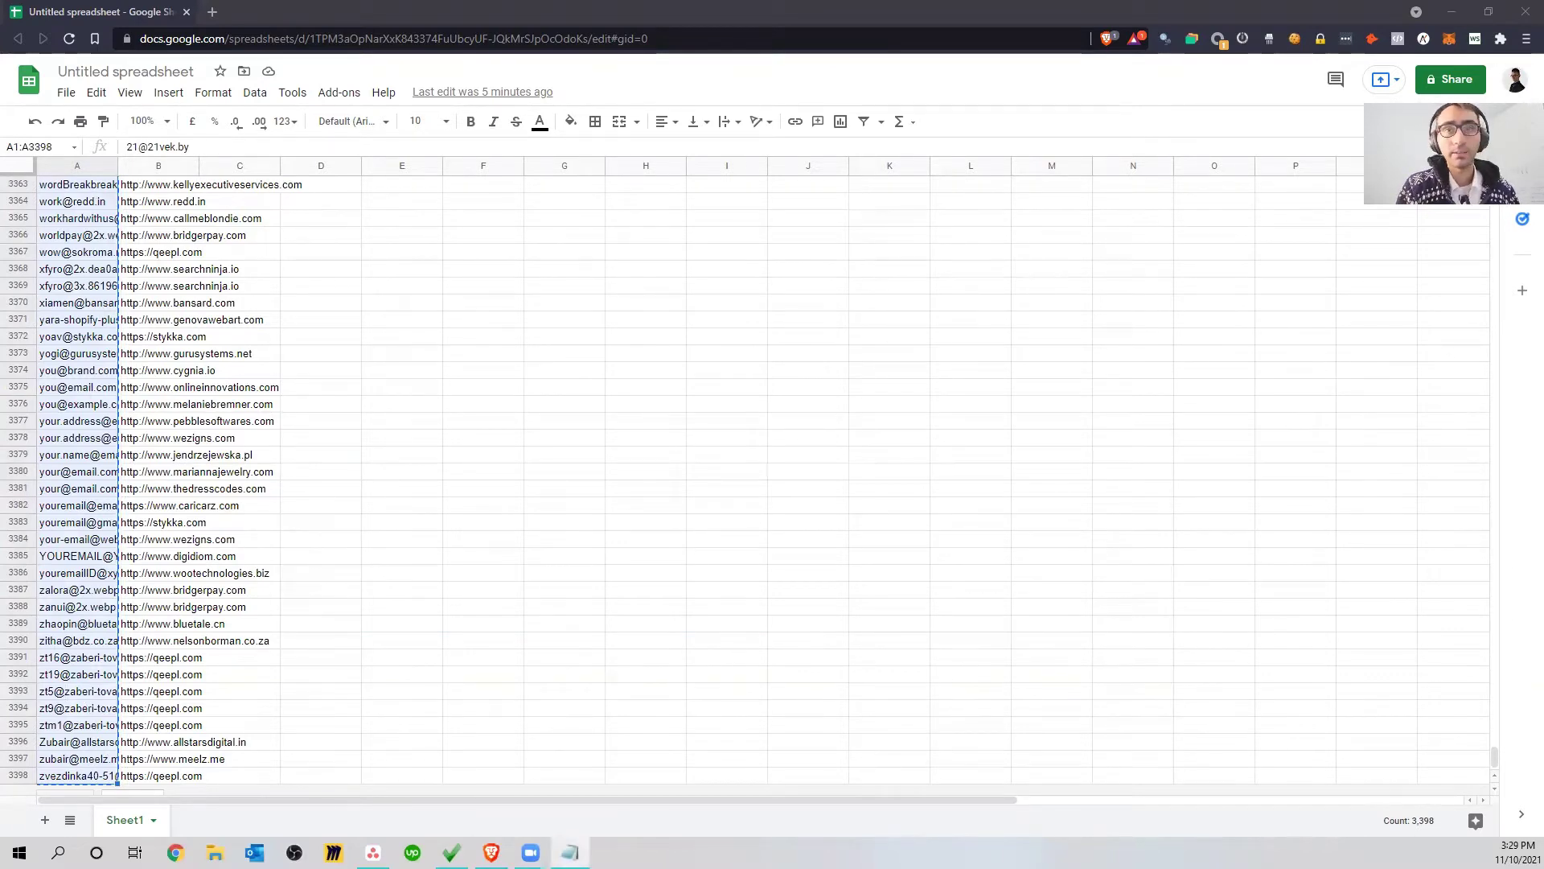
key(alt+Tab)
key(ctrl+v)
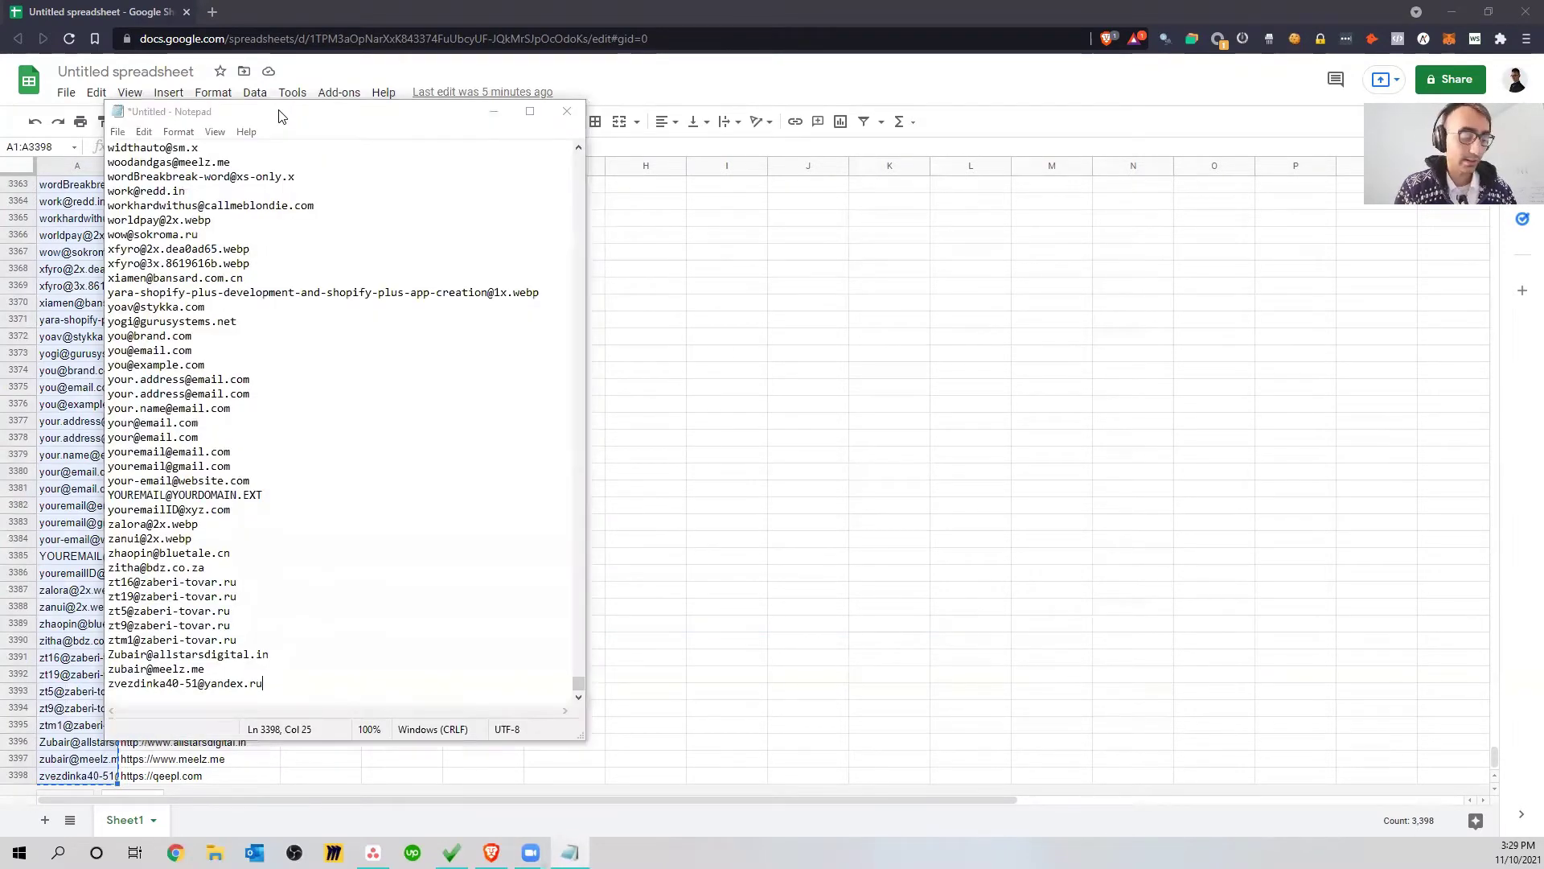
key(ctrl+s)
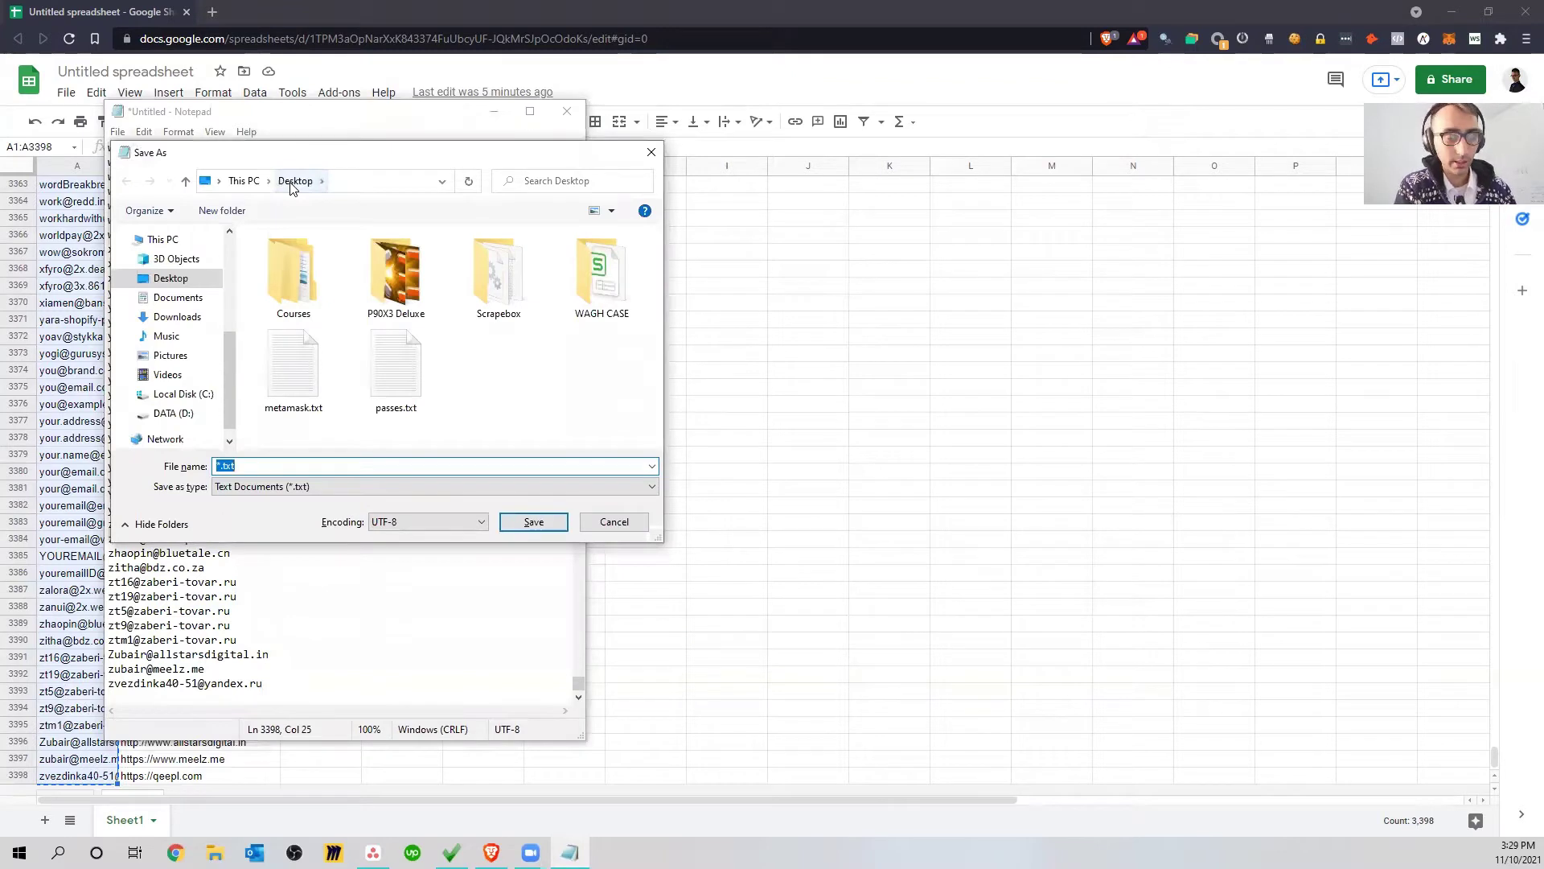
text(emailsto)
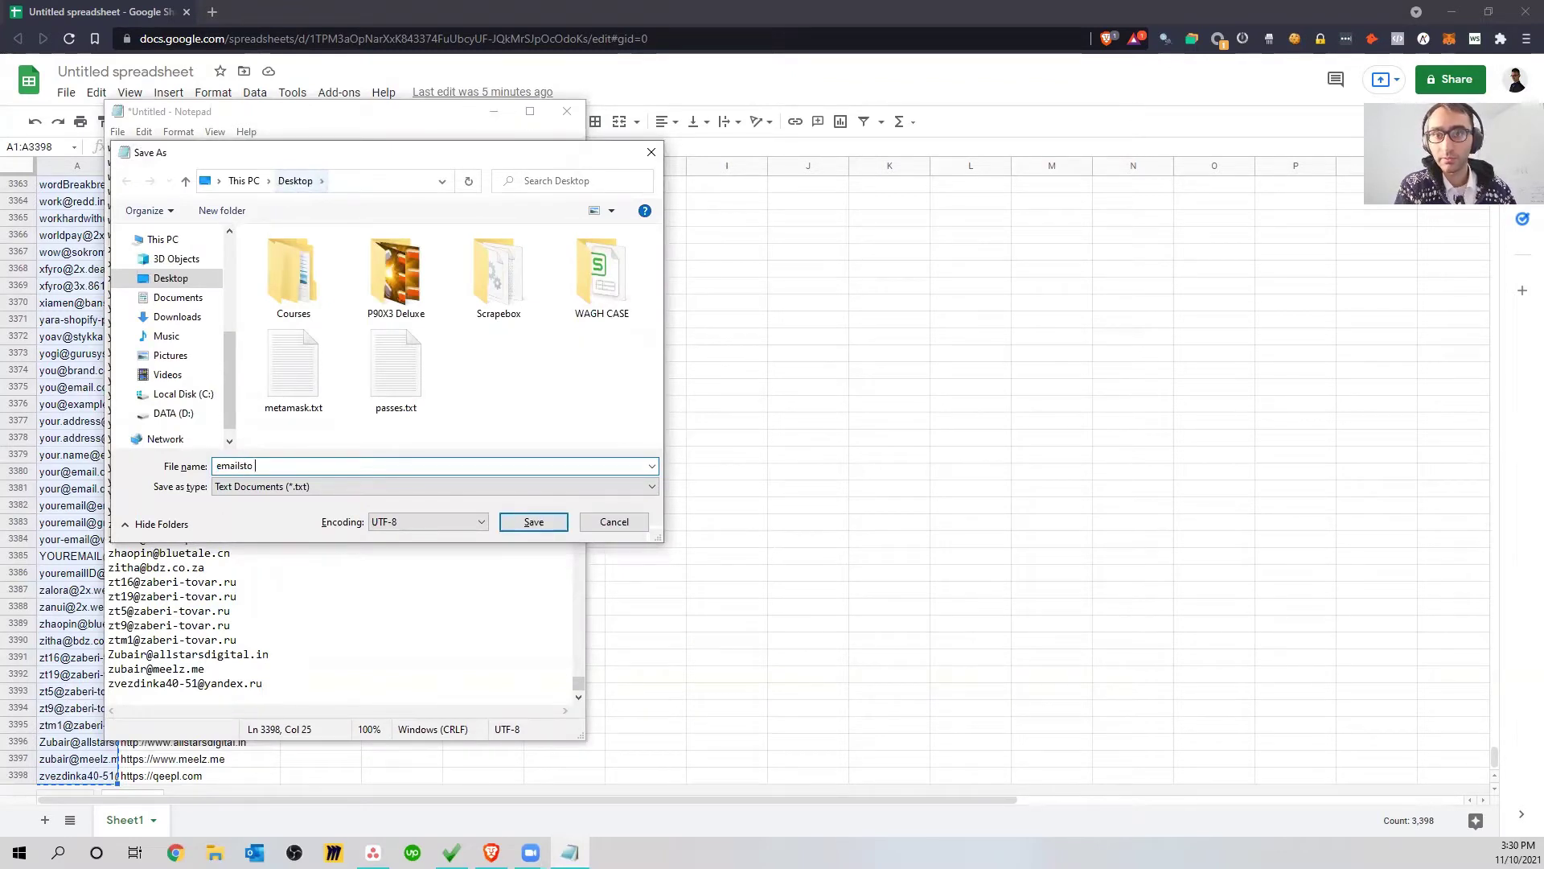
text(validate)
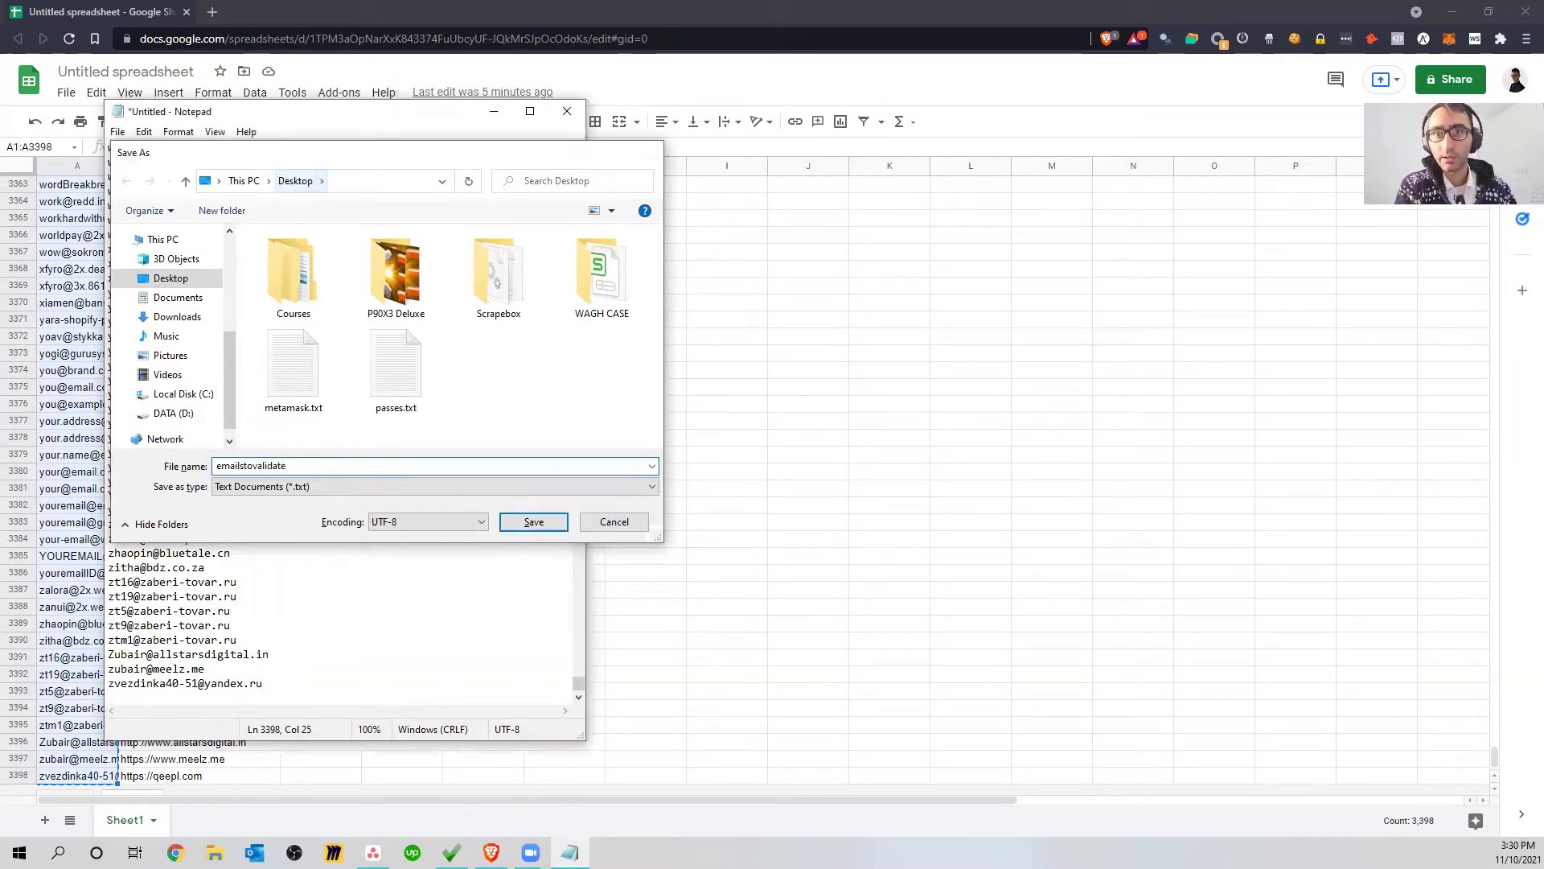
key(Return)
click(494, 111)
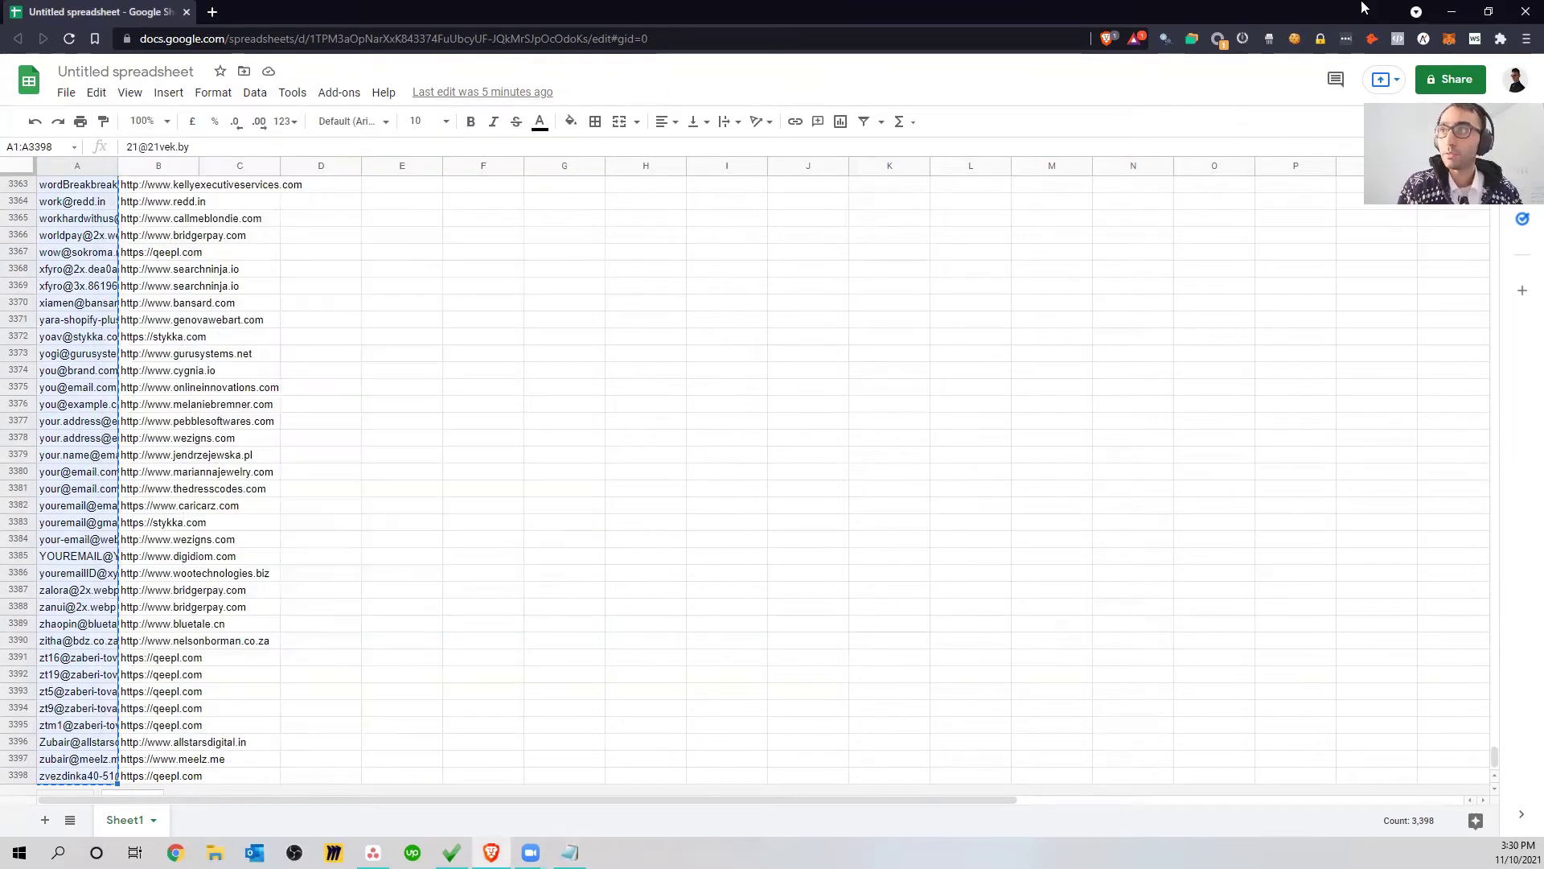
Import emailstovalidate.txt from the Desktop into the validator using Import Txt
click(1451, 18)
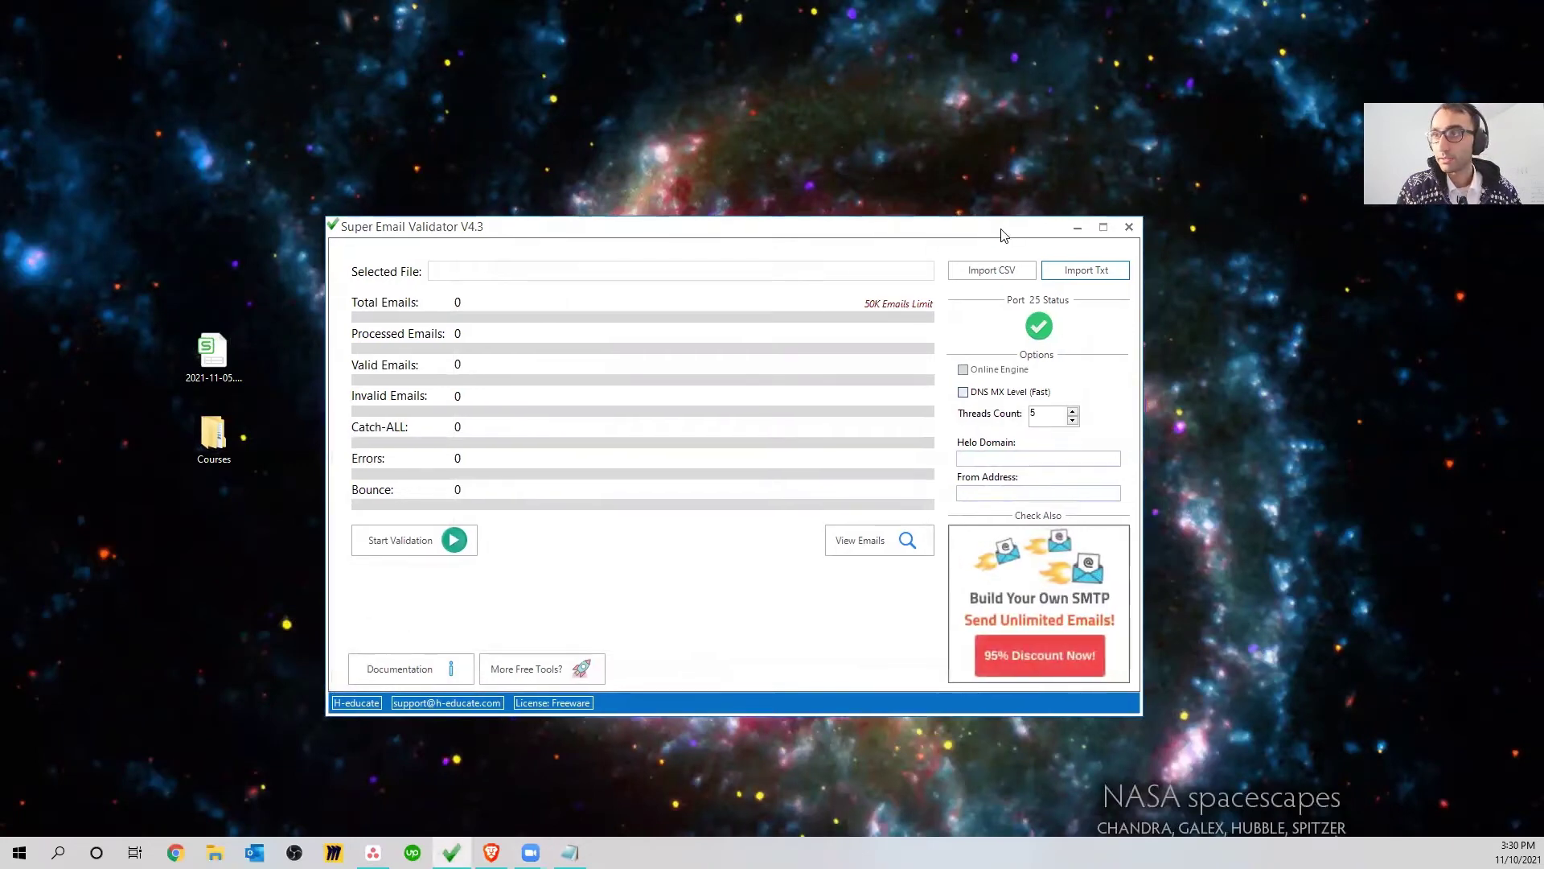
drag(1011, 233, 977, 193)
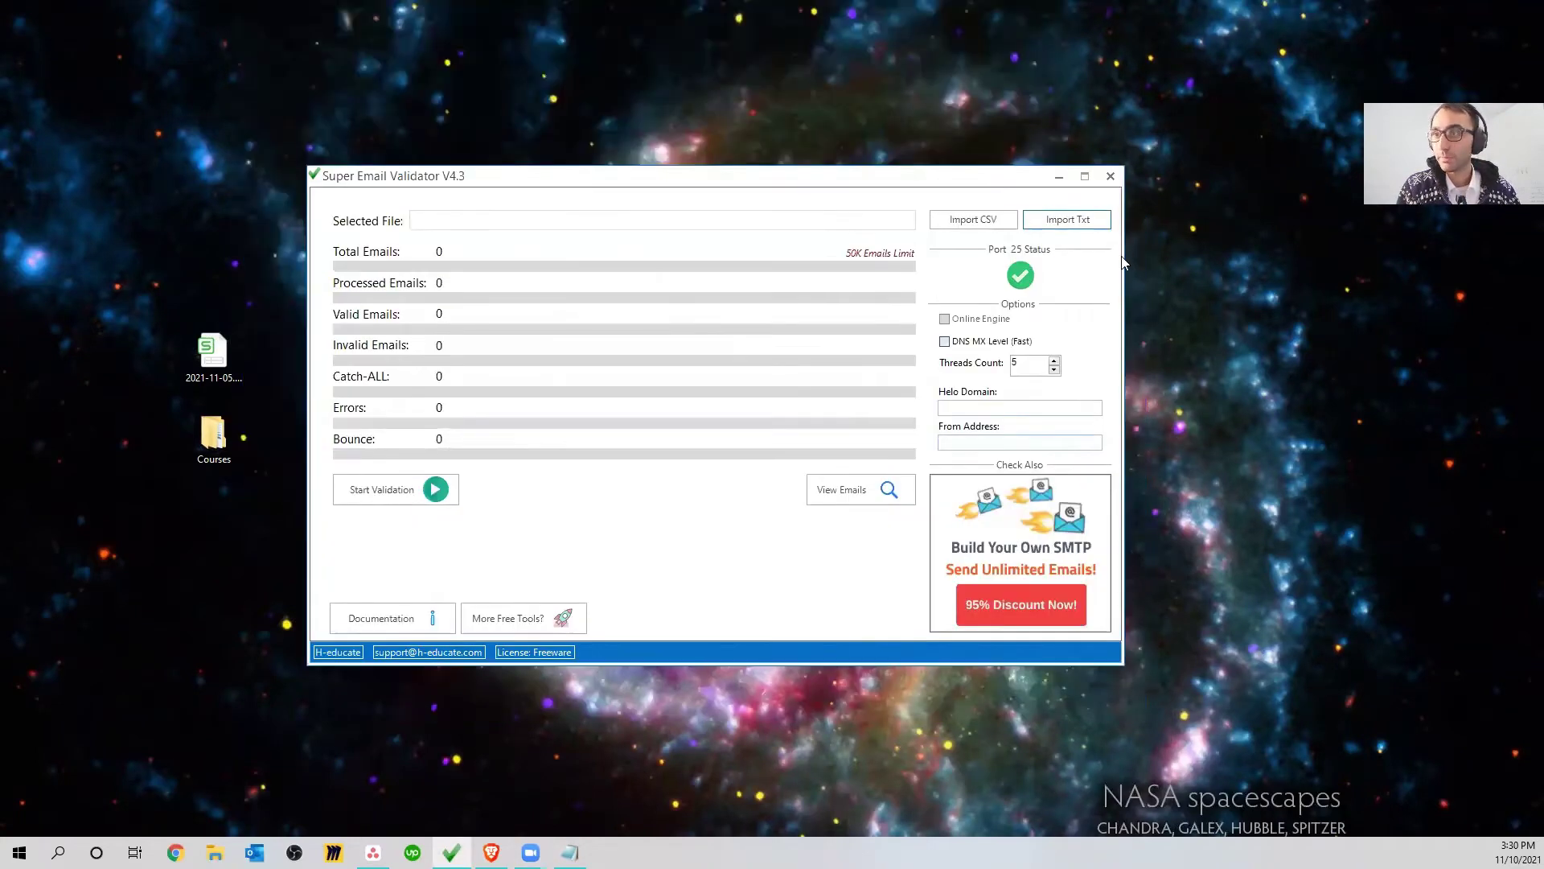
click(1085, 222)
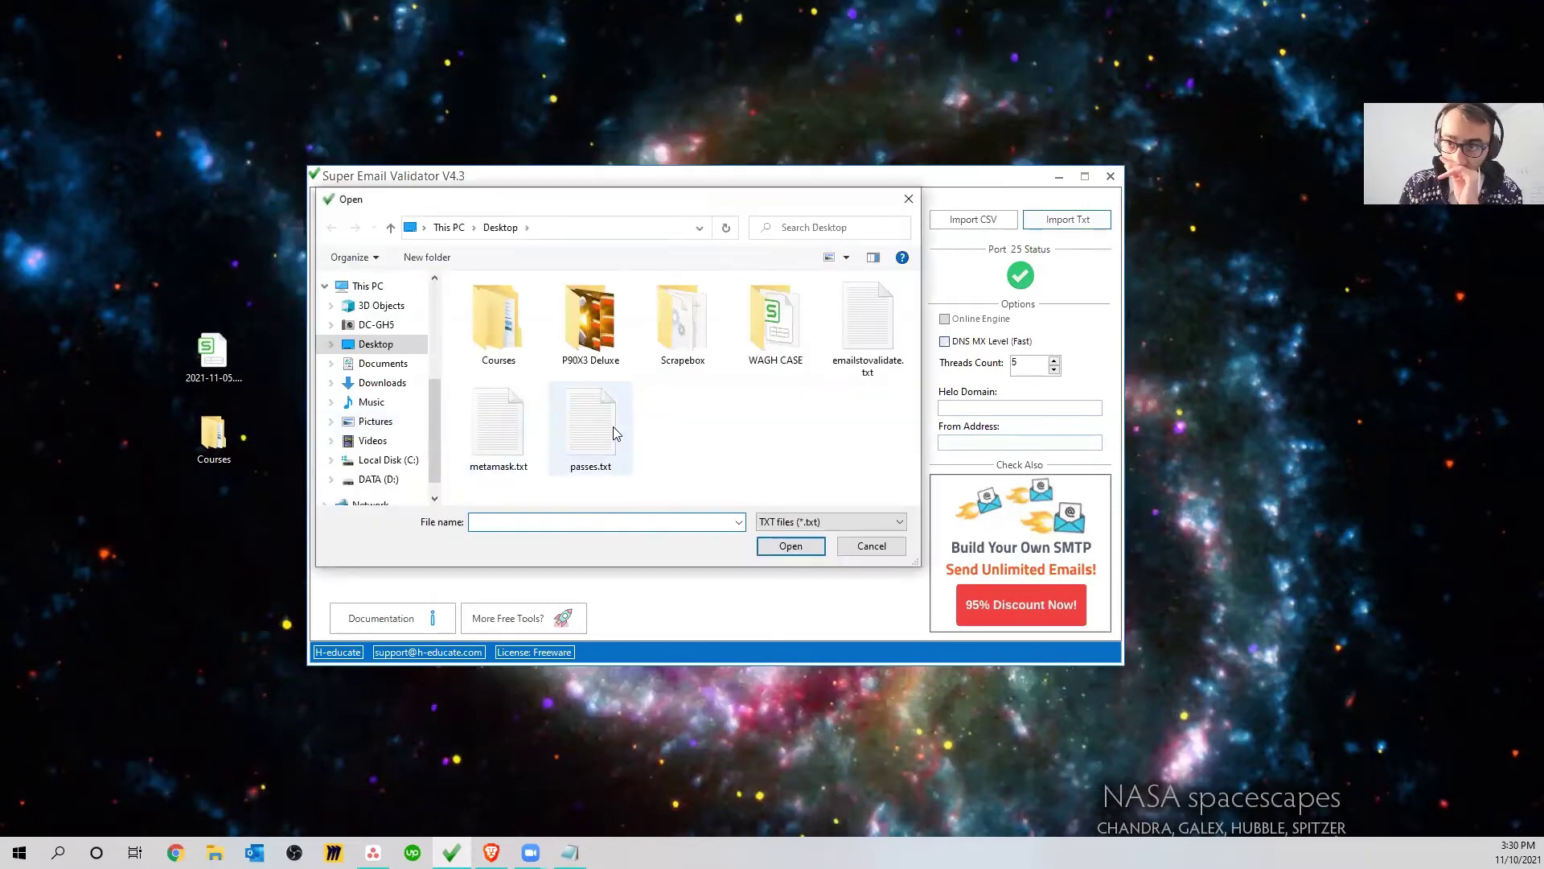
click(868, 333)
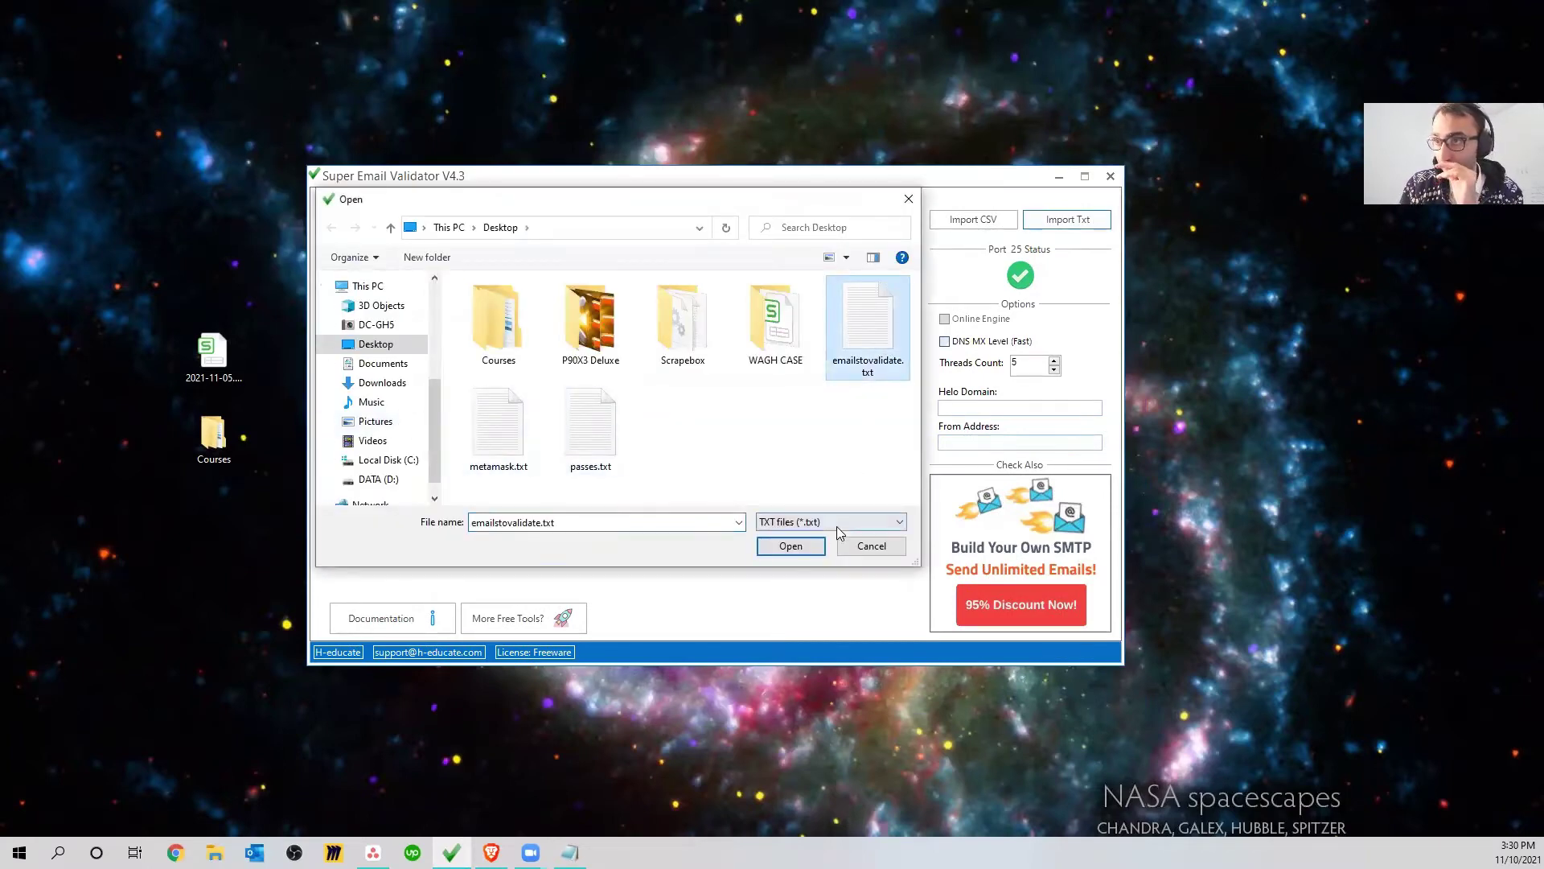
click(796, 546)
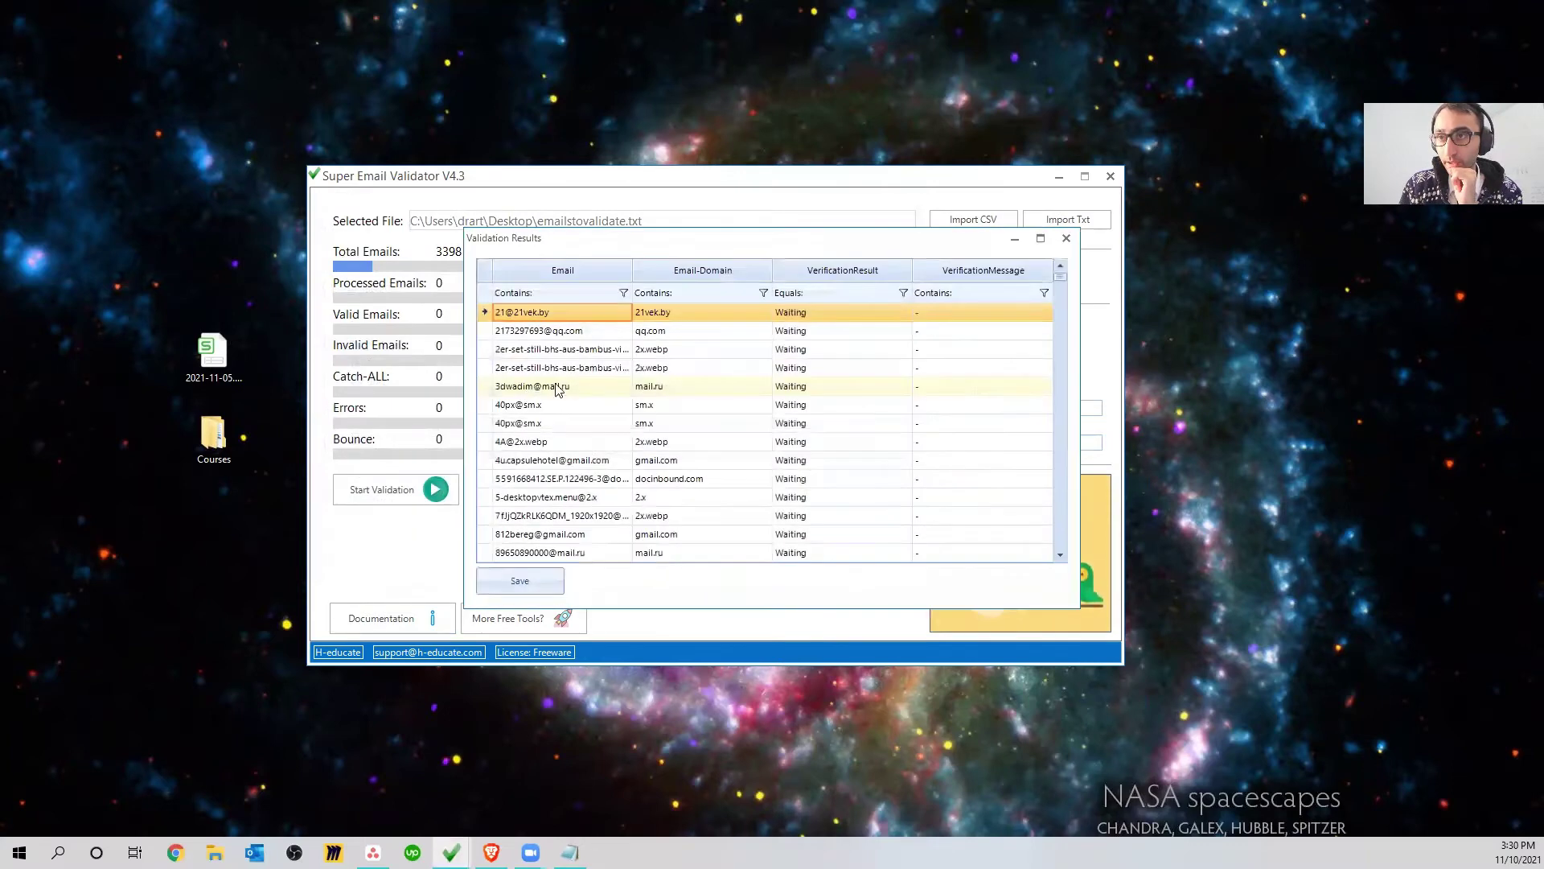
Close the Validation Results window to return to the main validator window
click(1065, 239)
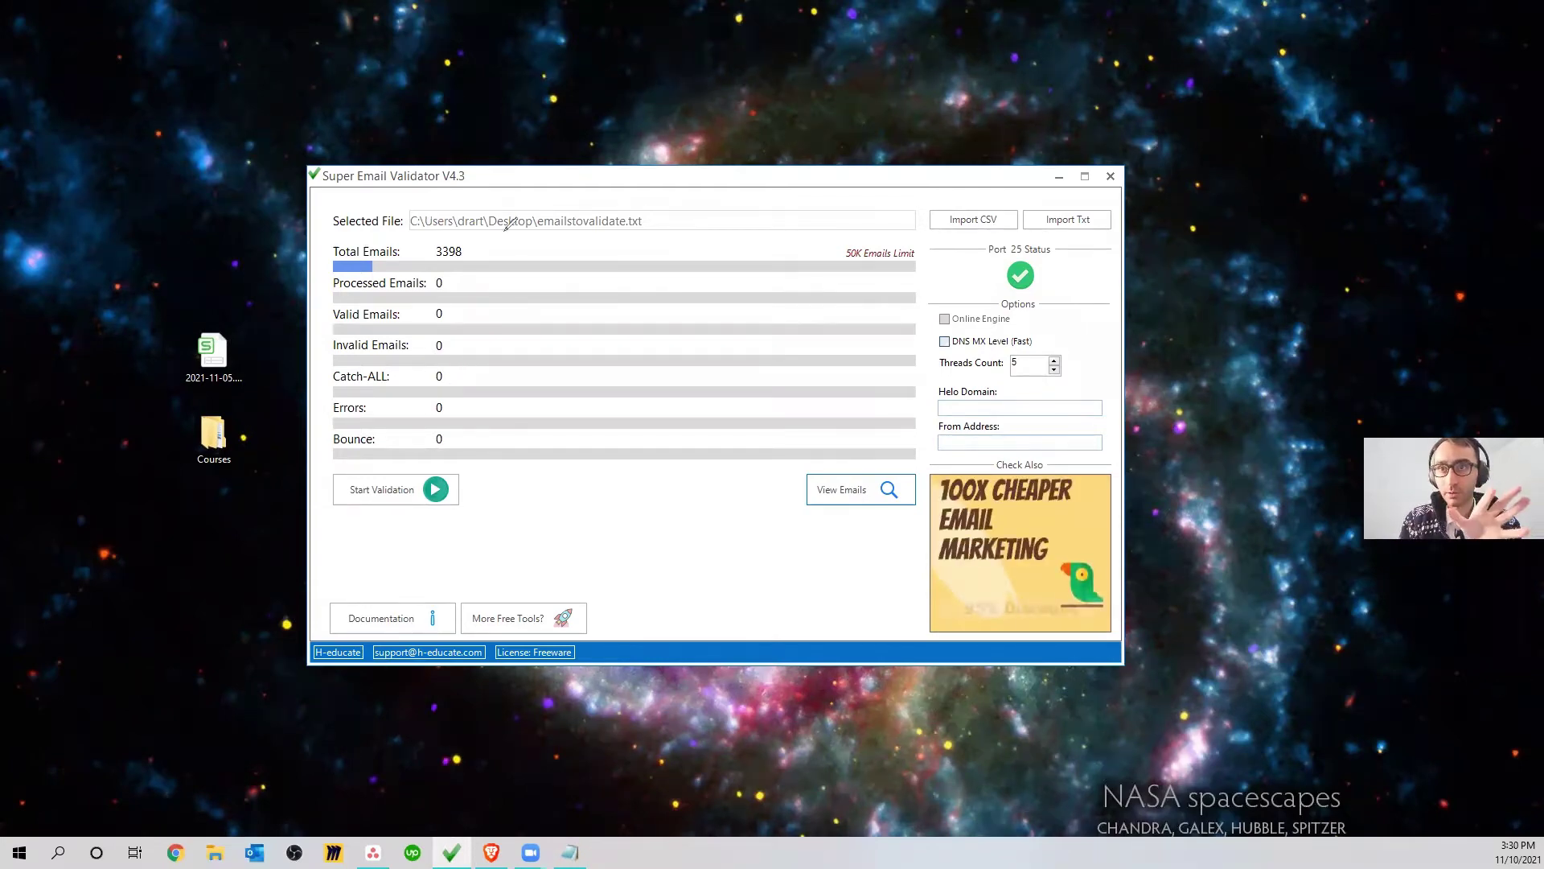
drag(507, 223, 456, 235)
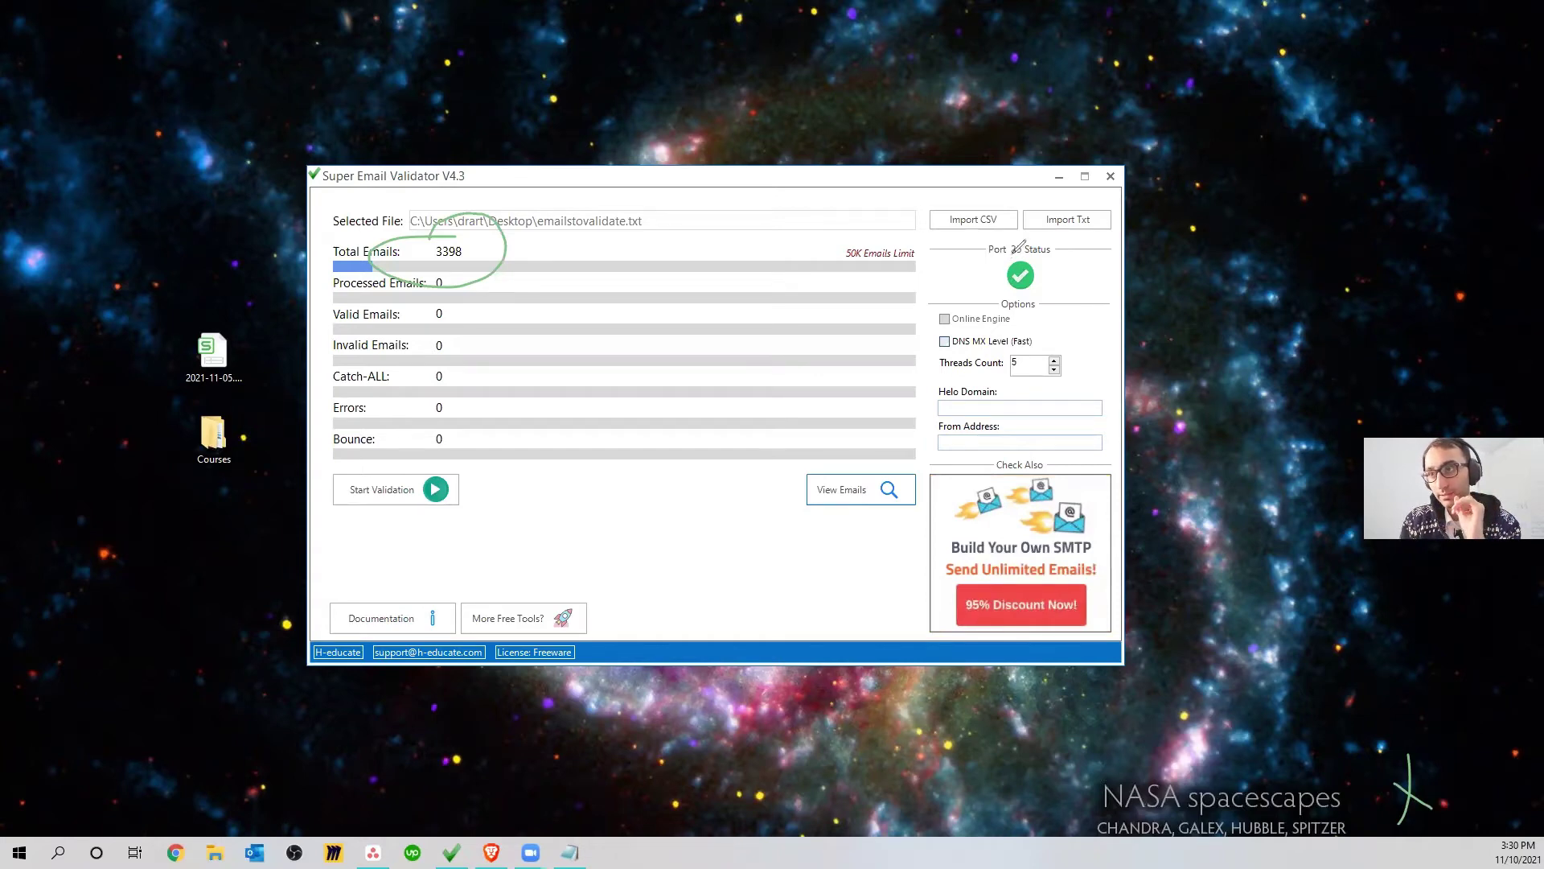
mouse_move(987, 240)
mouse_down()
mouse_move(1120, 274)
mouse_move(1113, 317)
mouse_up()
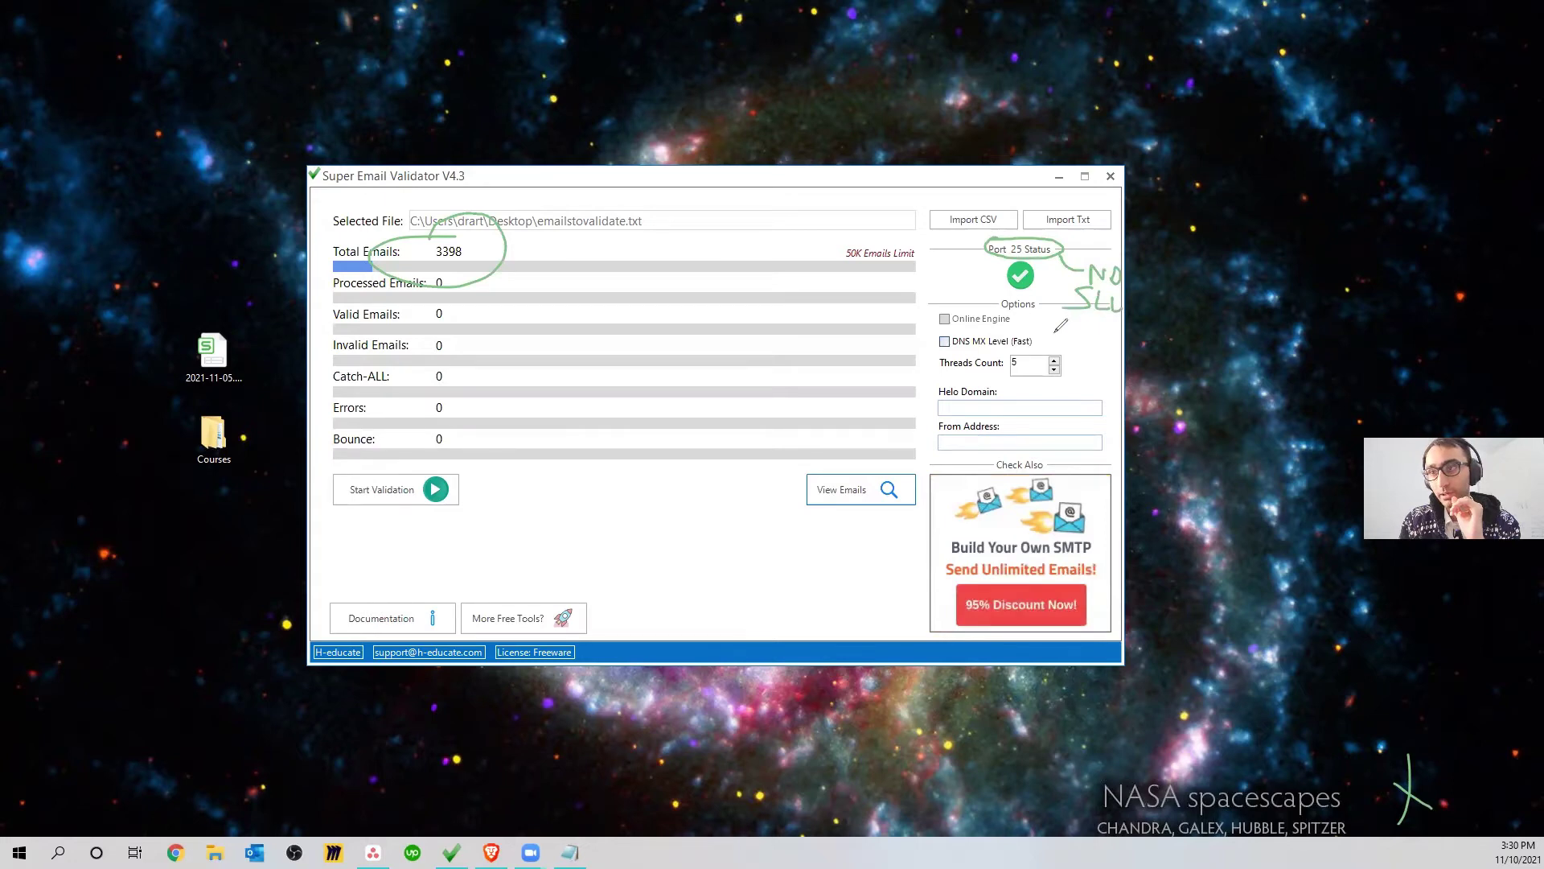
drag(1081, 324, 1089, 306)
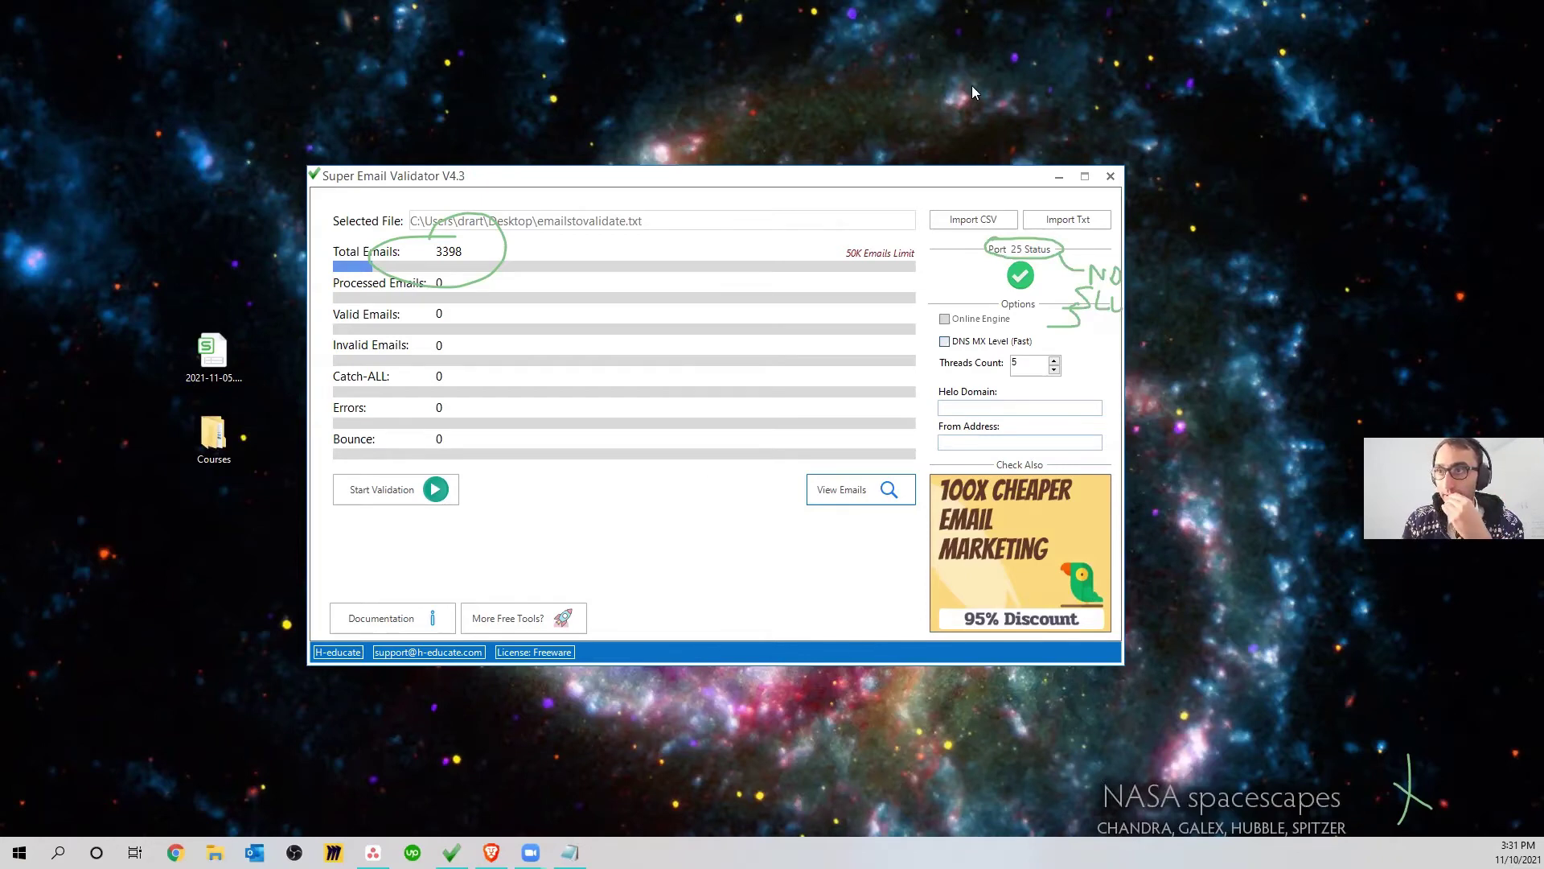
key(e)
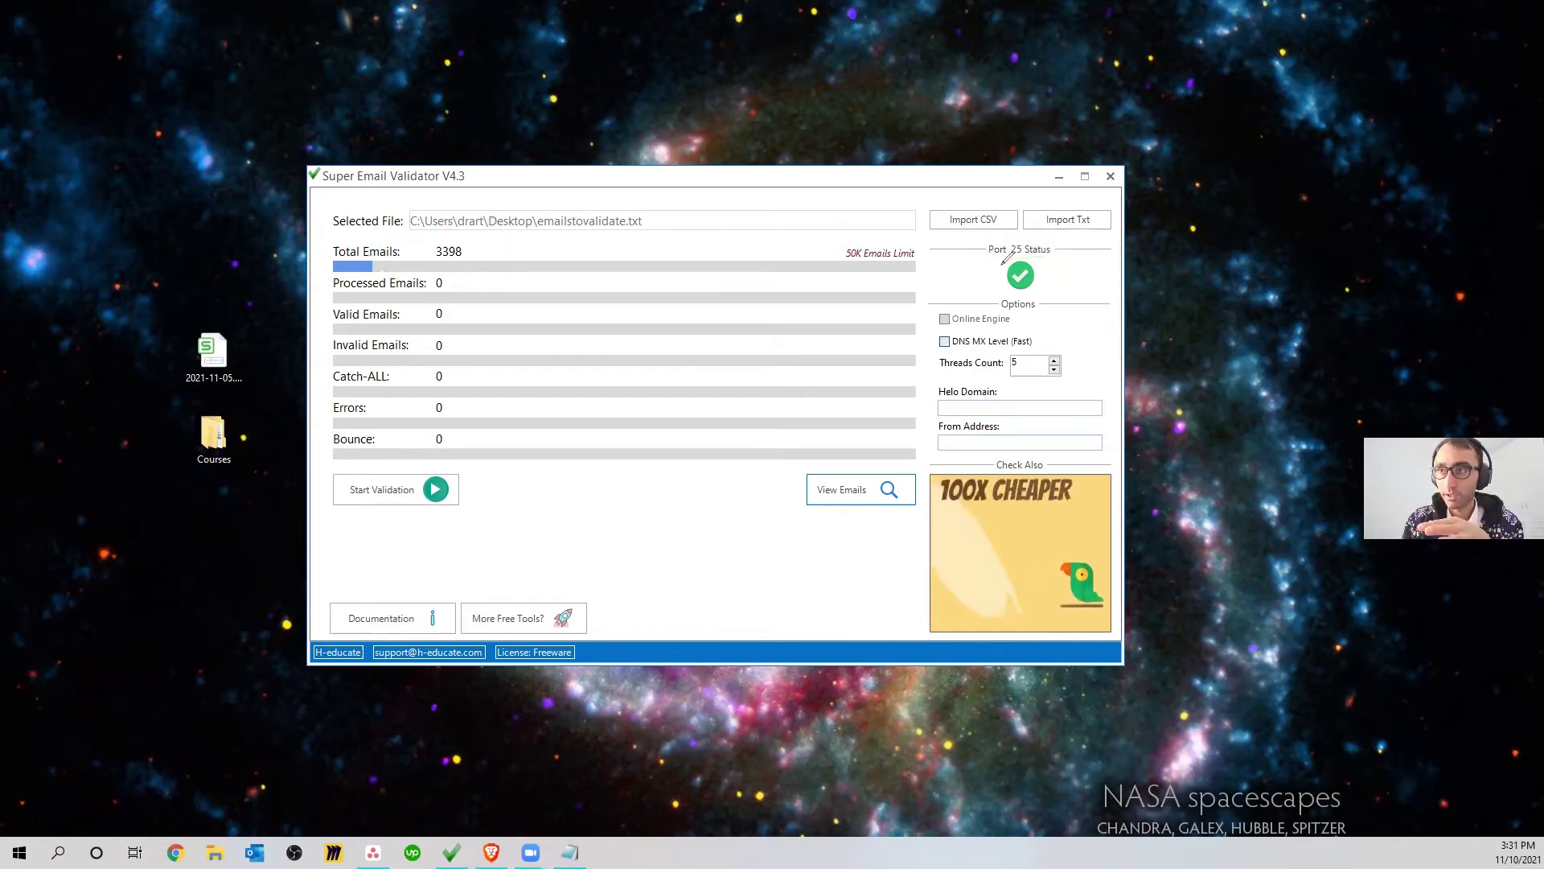
mouse_move(1005, 229)
mouse_down()
mouse_move(969, 258)
mouse_move(1014, 299)
mouse_move(1056, 242)
mouse_move(999, 231)
mouse_up()
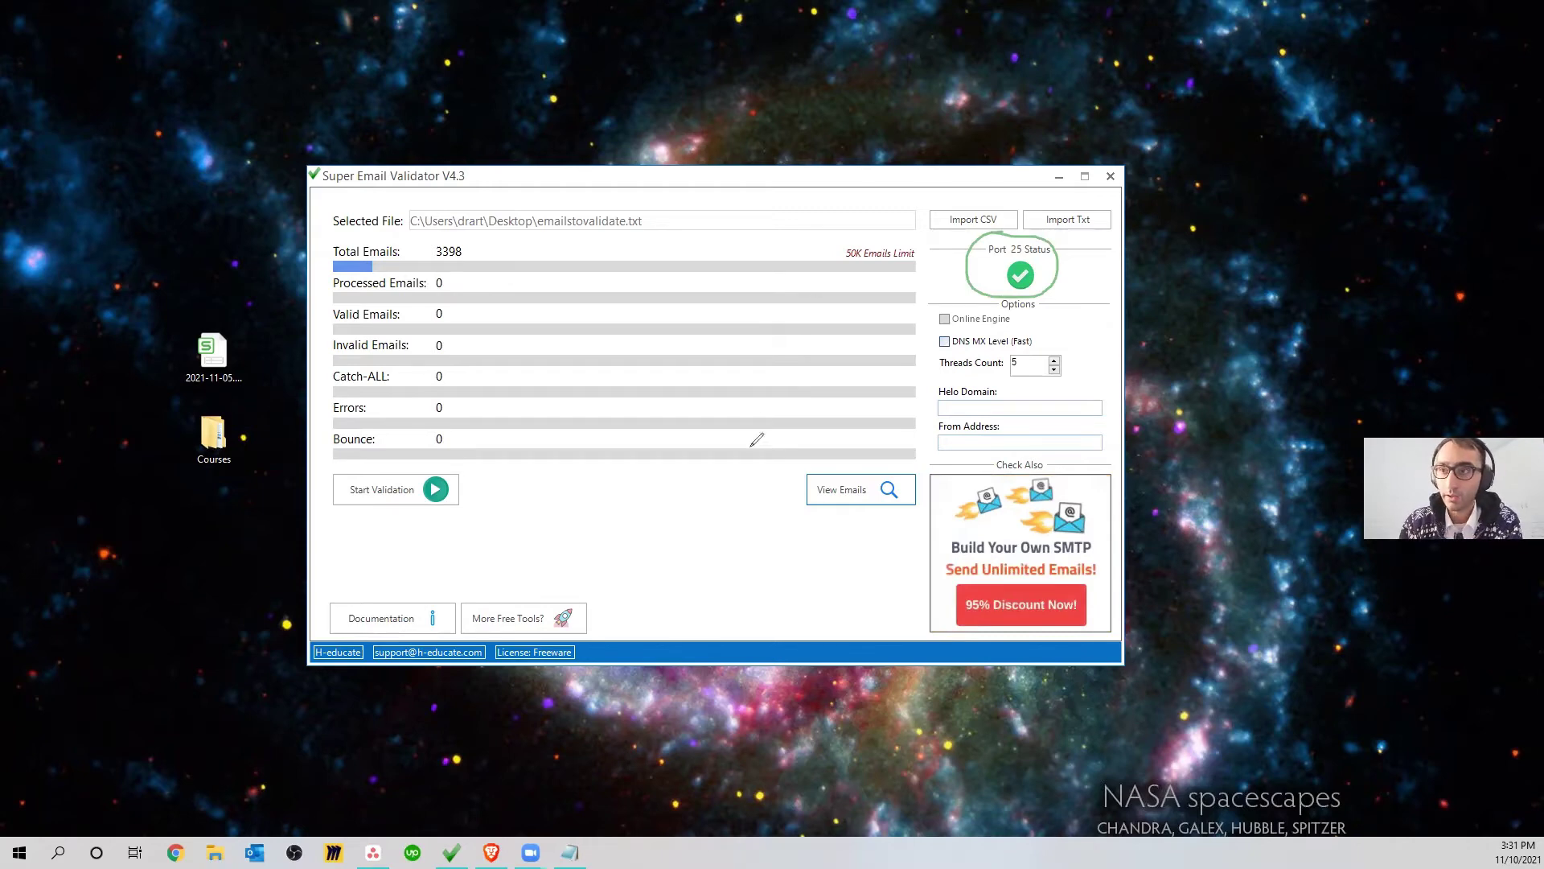
key(e)
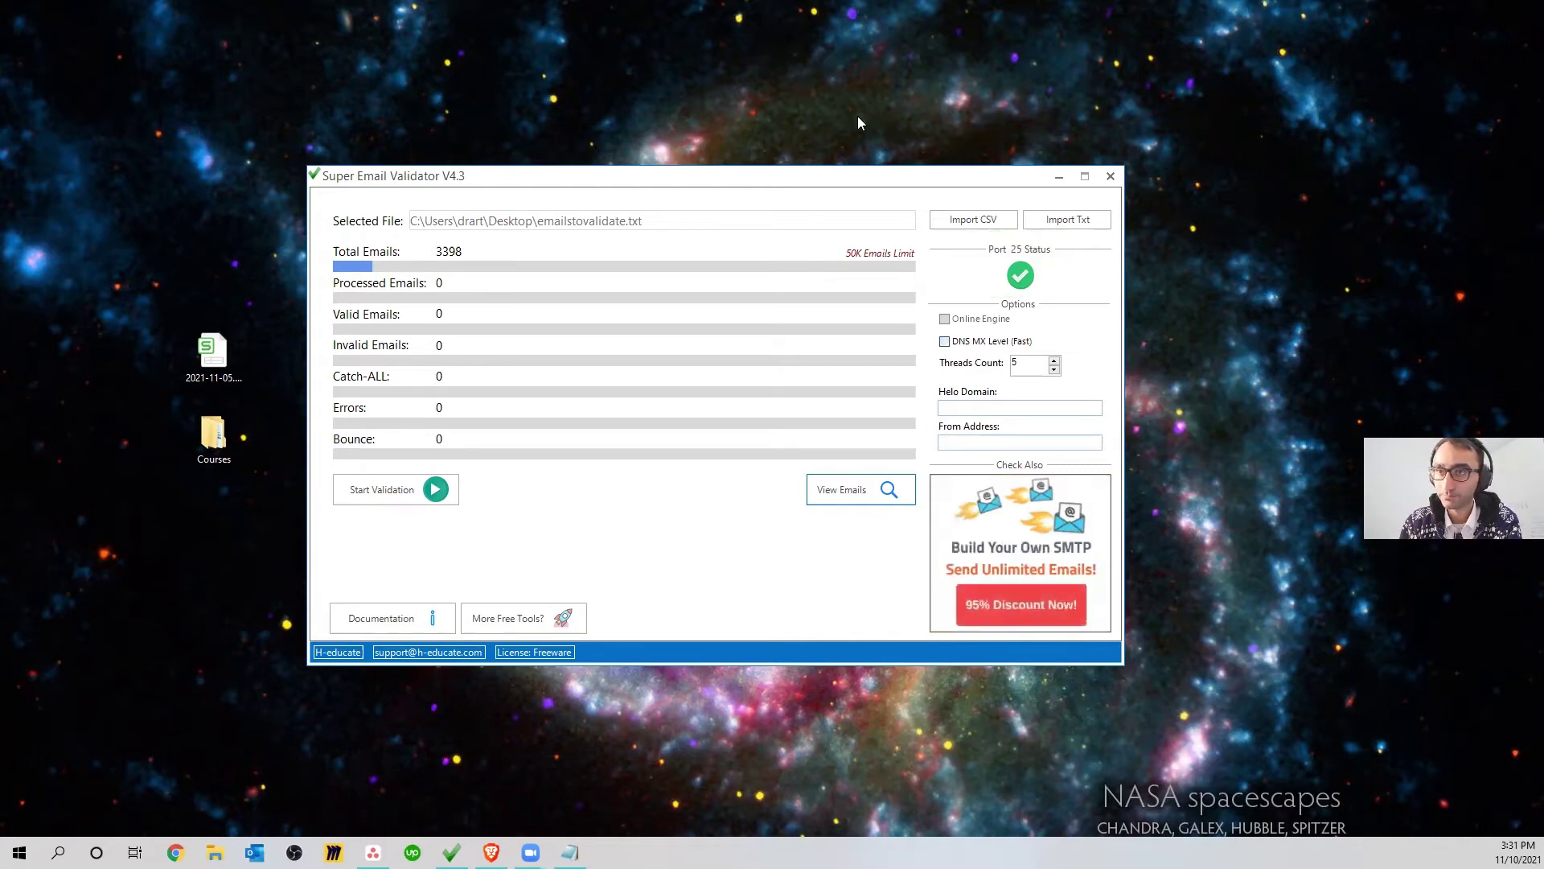
click(391, 489)
Confirm starting validation and let it run to 197 of 3398 processed (80 valid, 113 invalid)
click(654, 454)
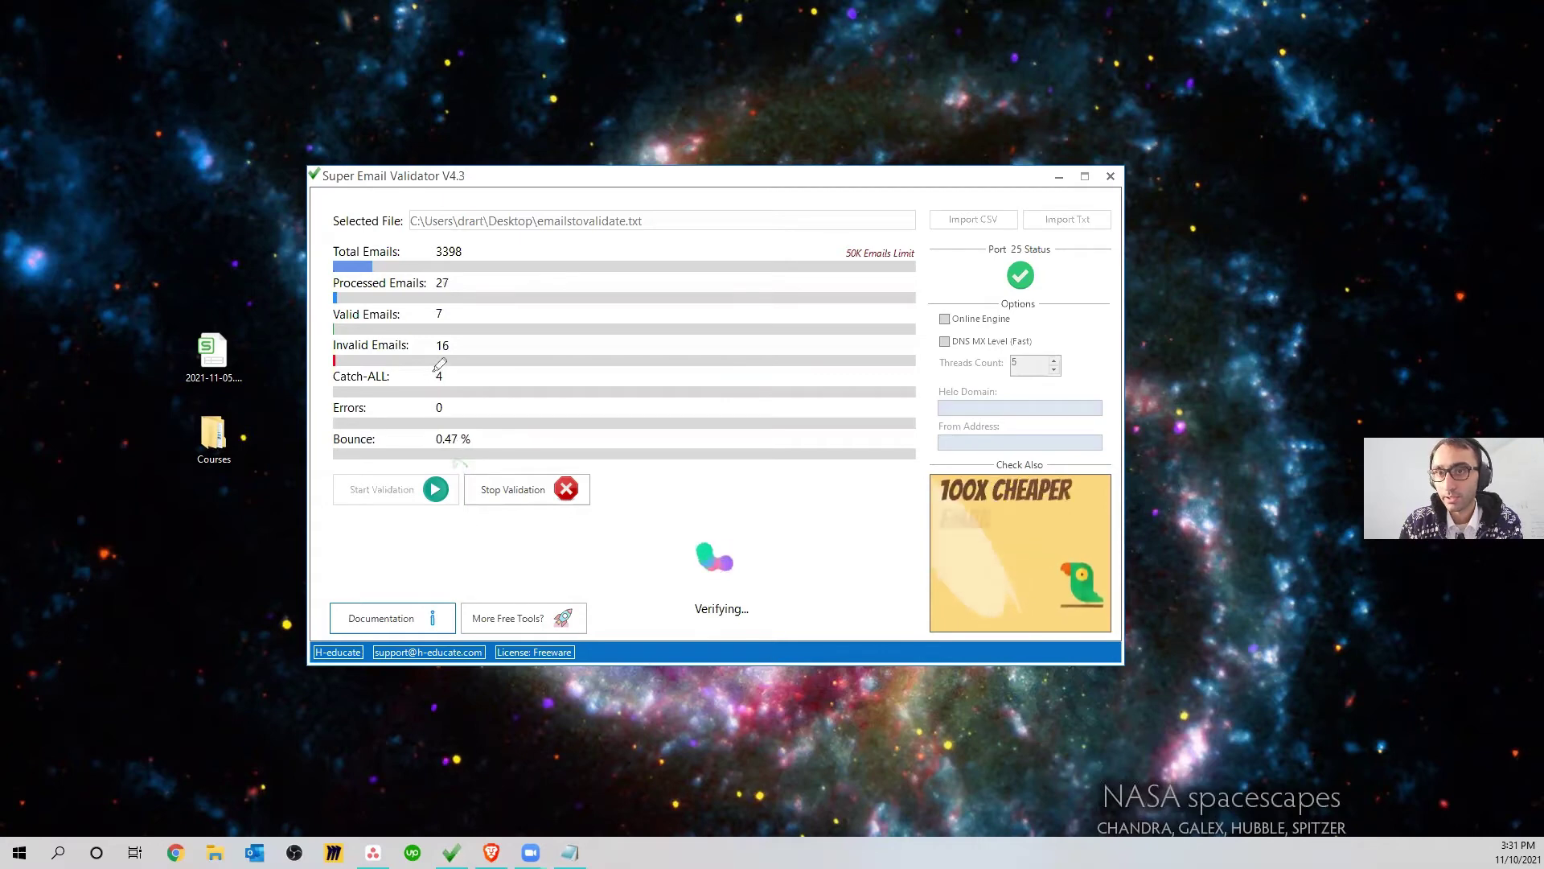
drag(440, 337, 435, 339)
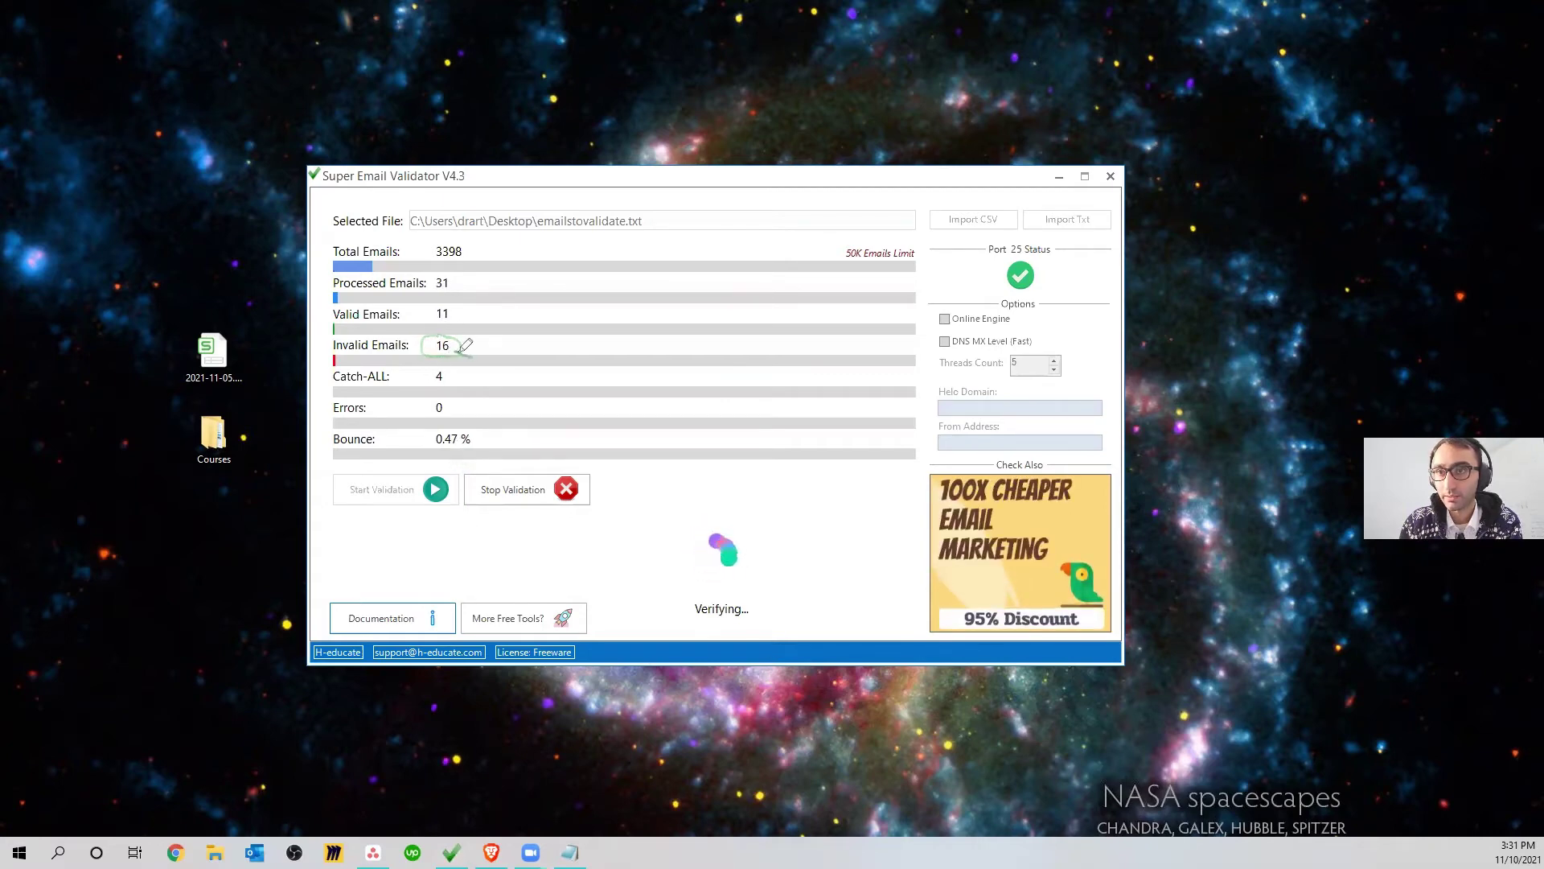
drag(456, 358, 471, 351)
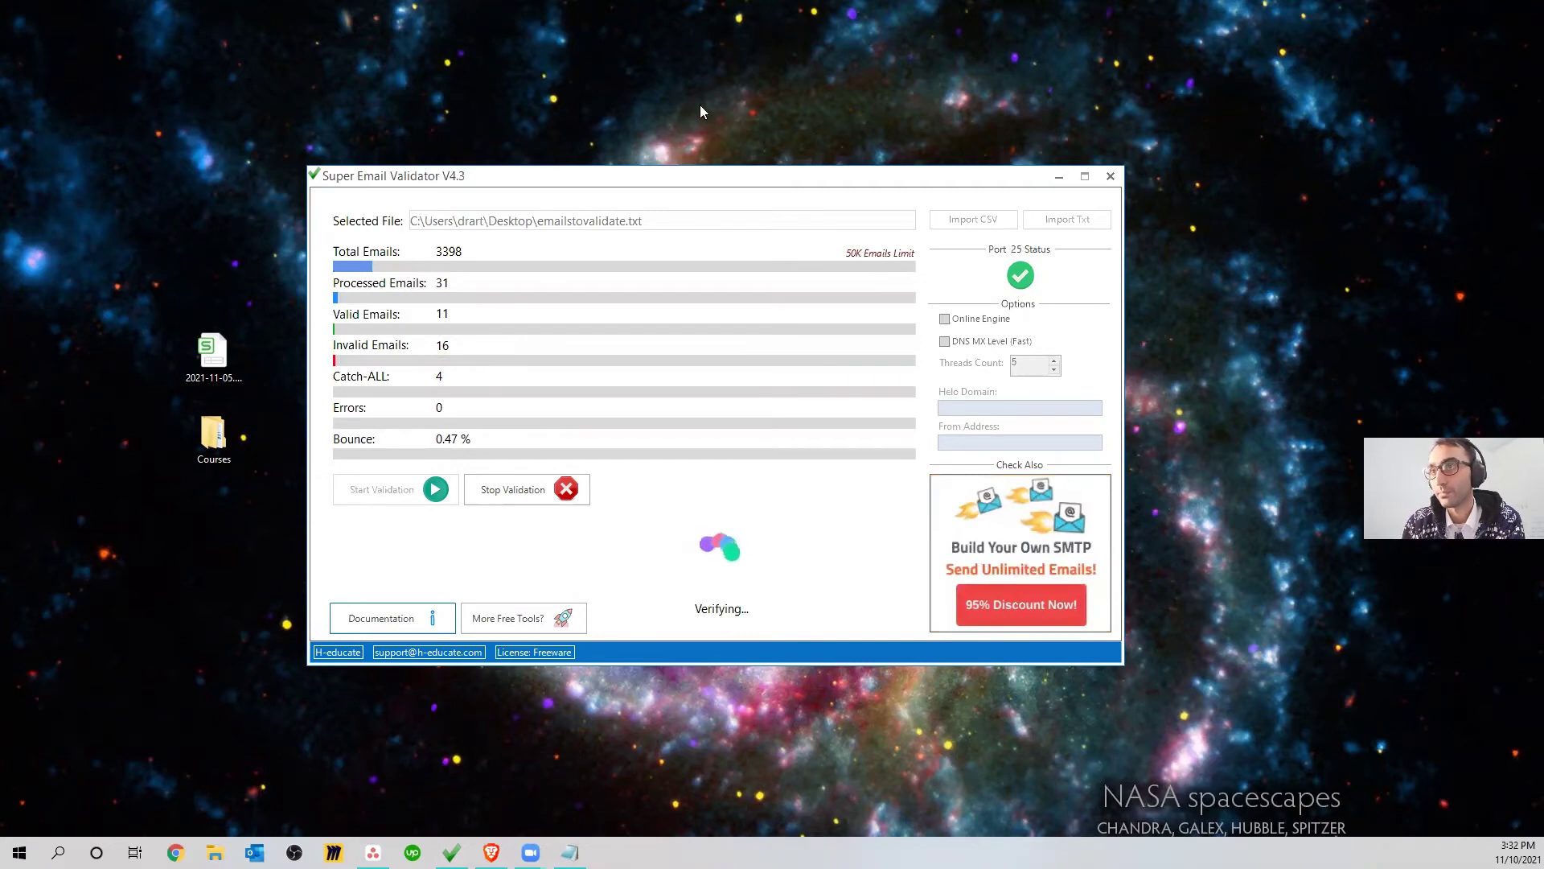
drag(512, 371, 485, 464)
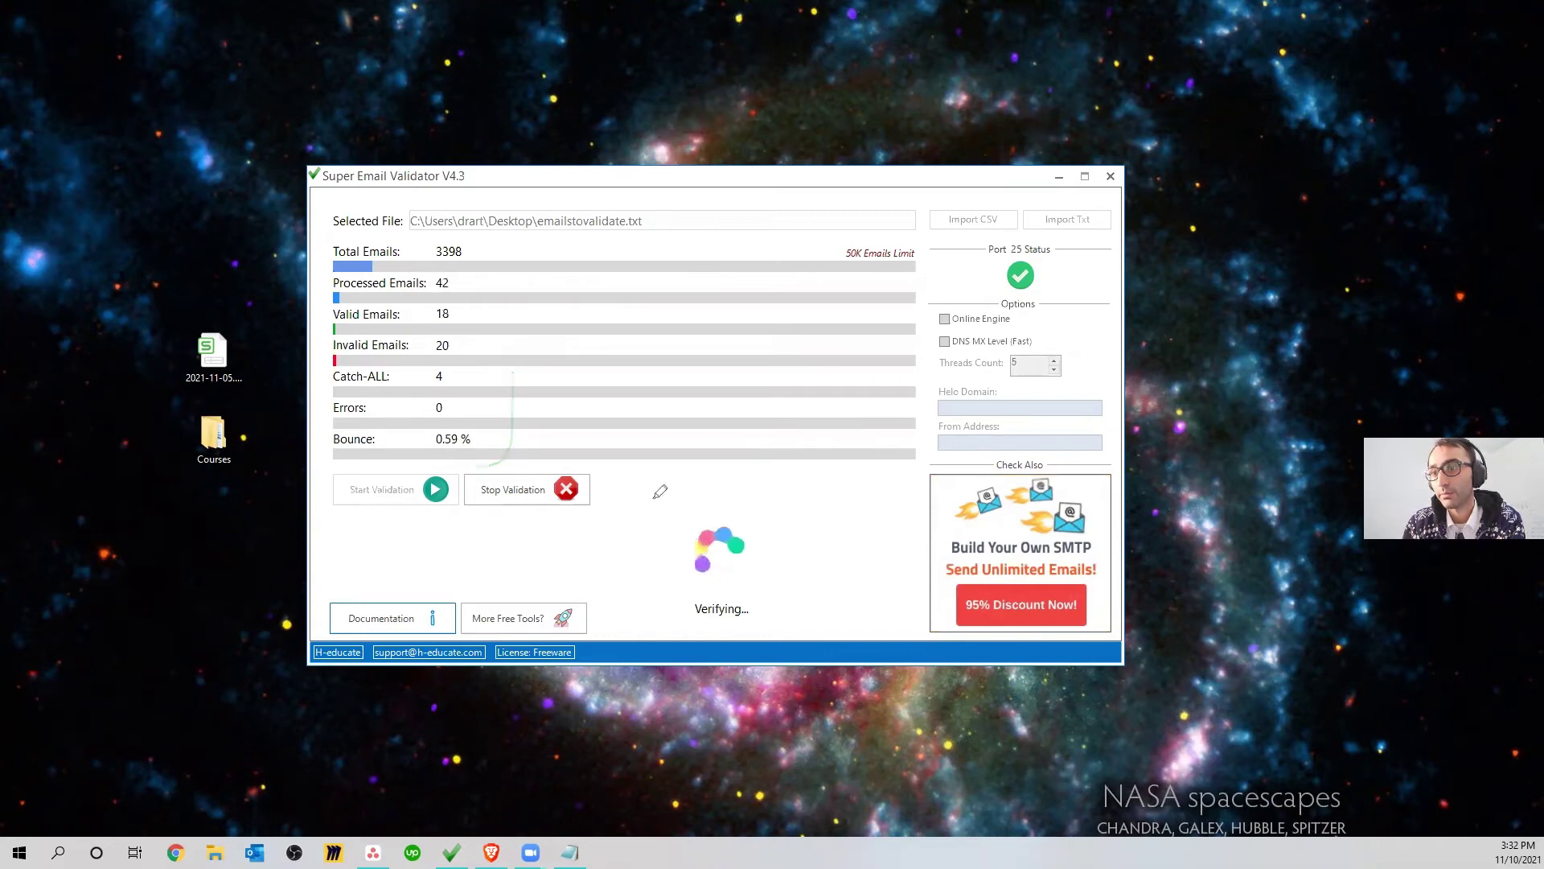
mouse_move(656, 497)
mouse_down()
mouse_move(744, 631)
mouse_move(664, 490)
mouse_up()
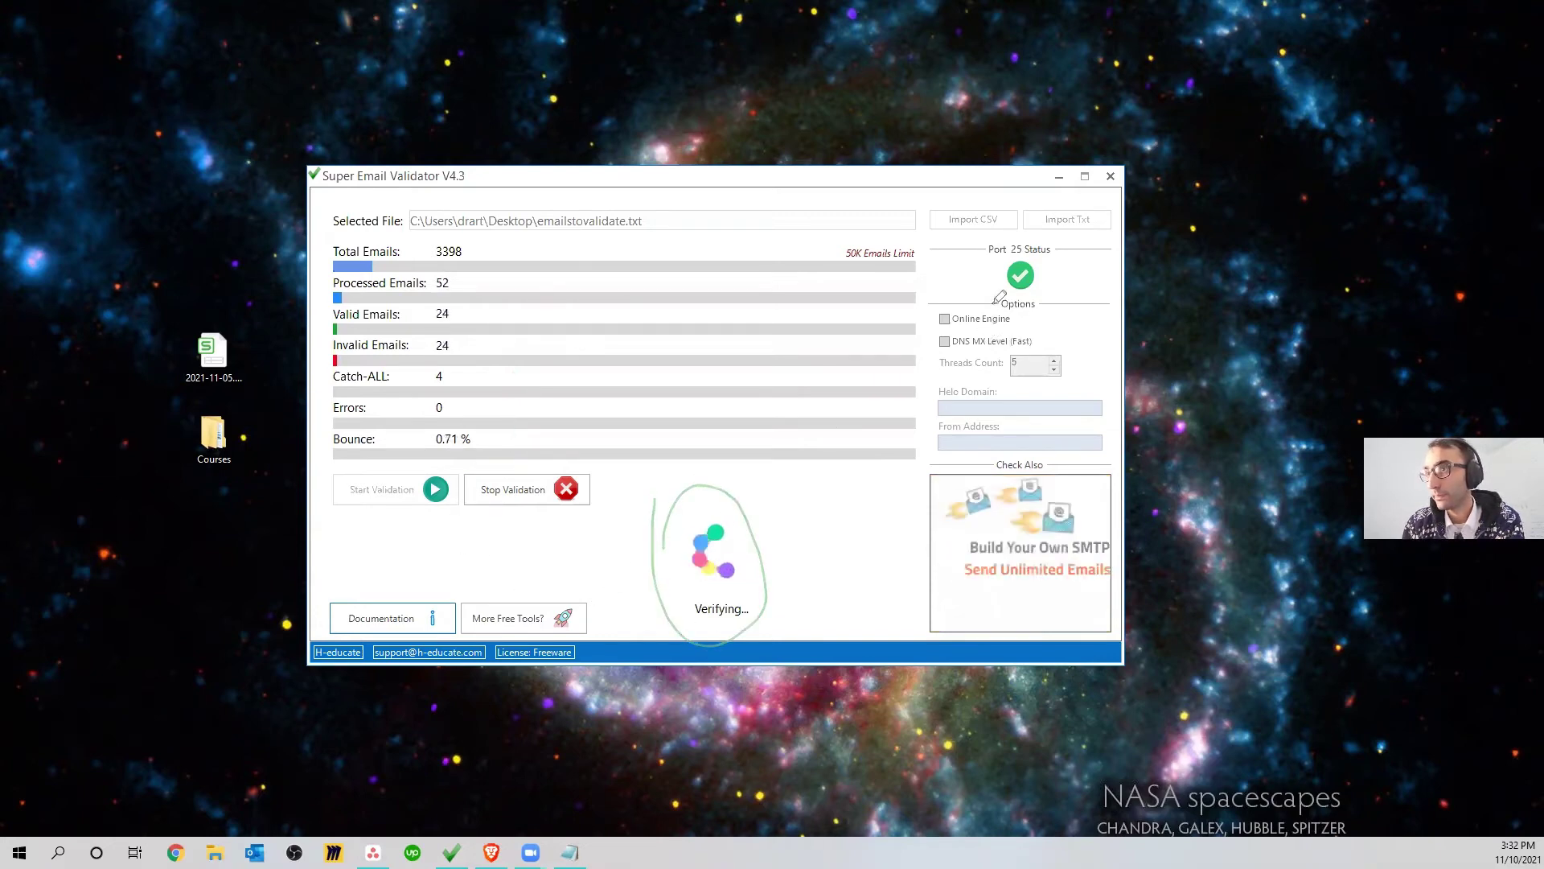
mouse_move(1005, 235)
mouse_down()
mouse_move(969, 252)
mouse_move(1055, 230)
mouse_move(1001, 227)
mouse_up()
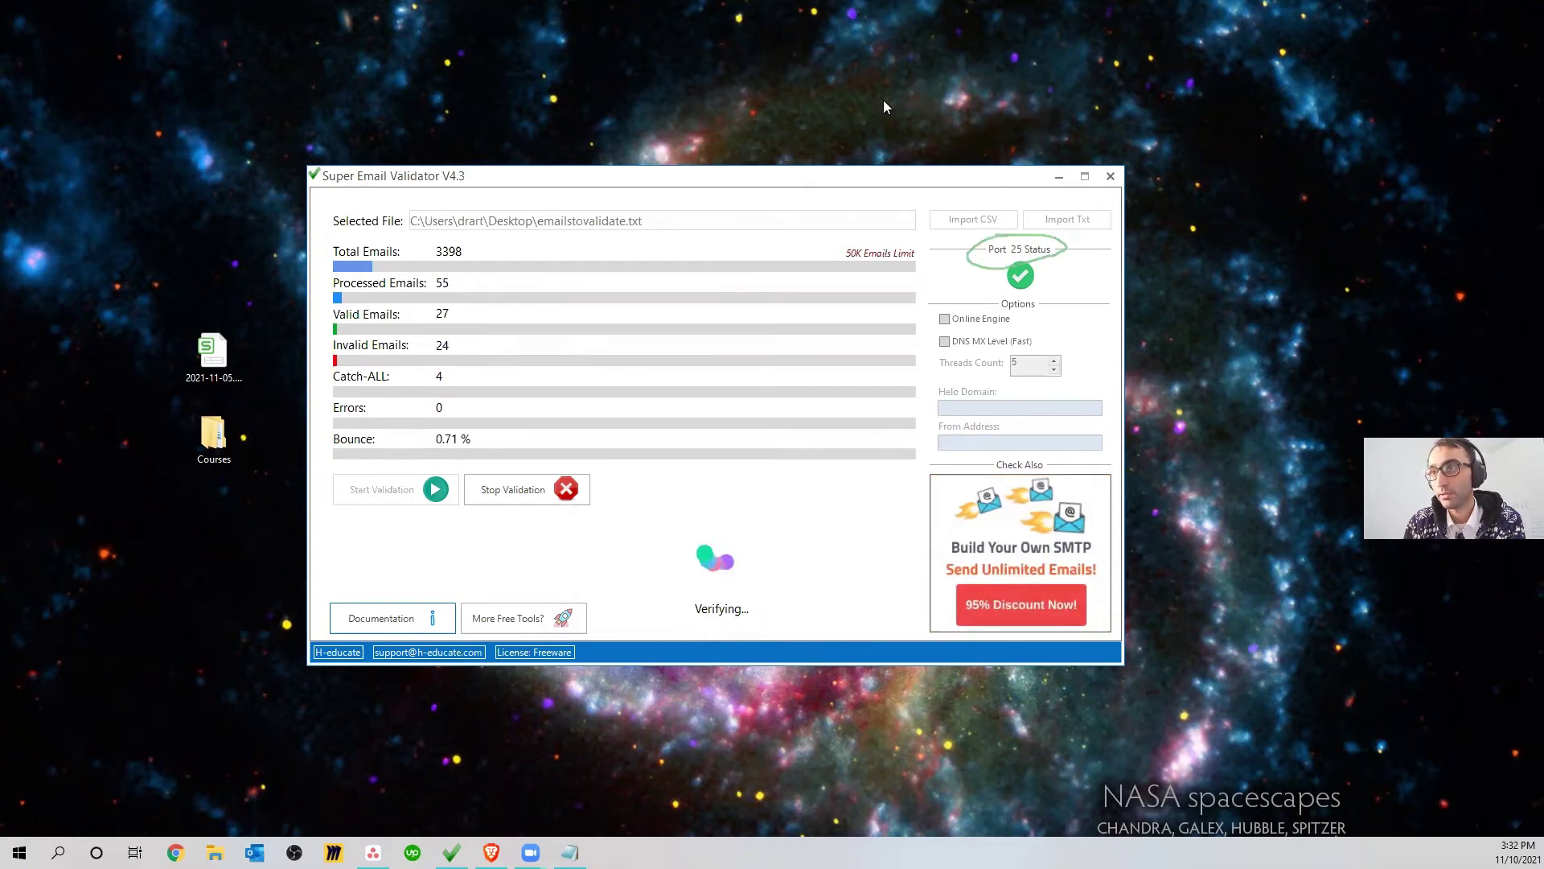
key(e)
drag(1032, 263, 1012, 290)
drag(1010, 263, 1037, 293)
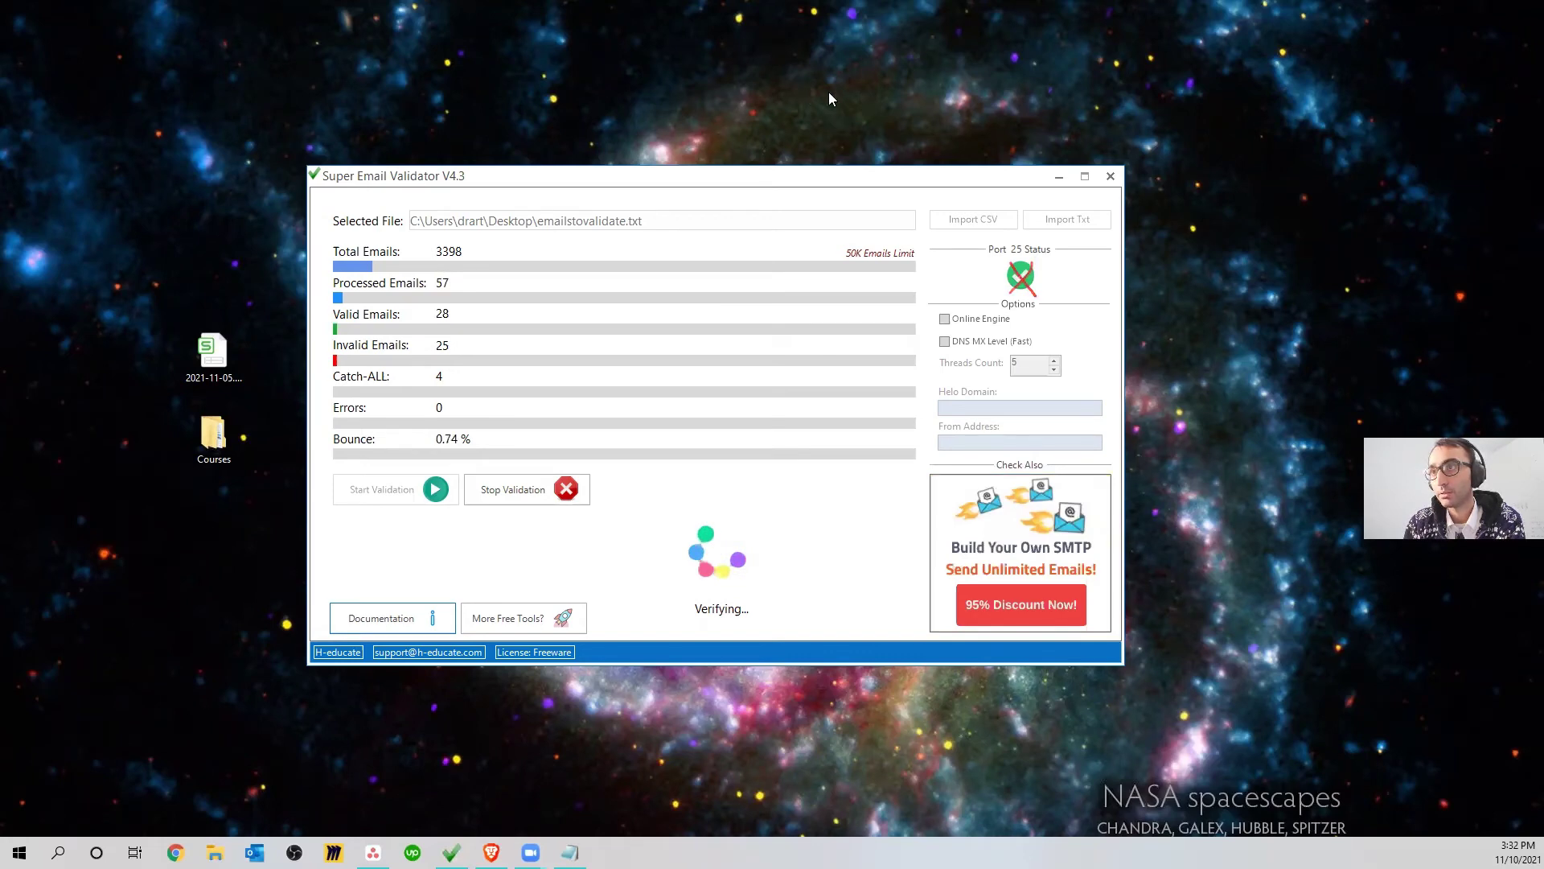
key(e)
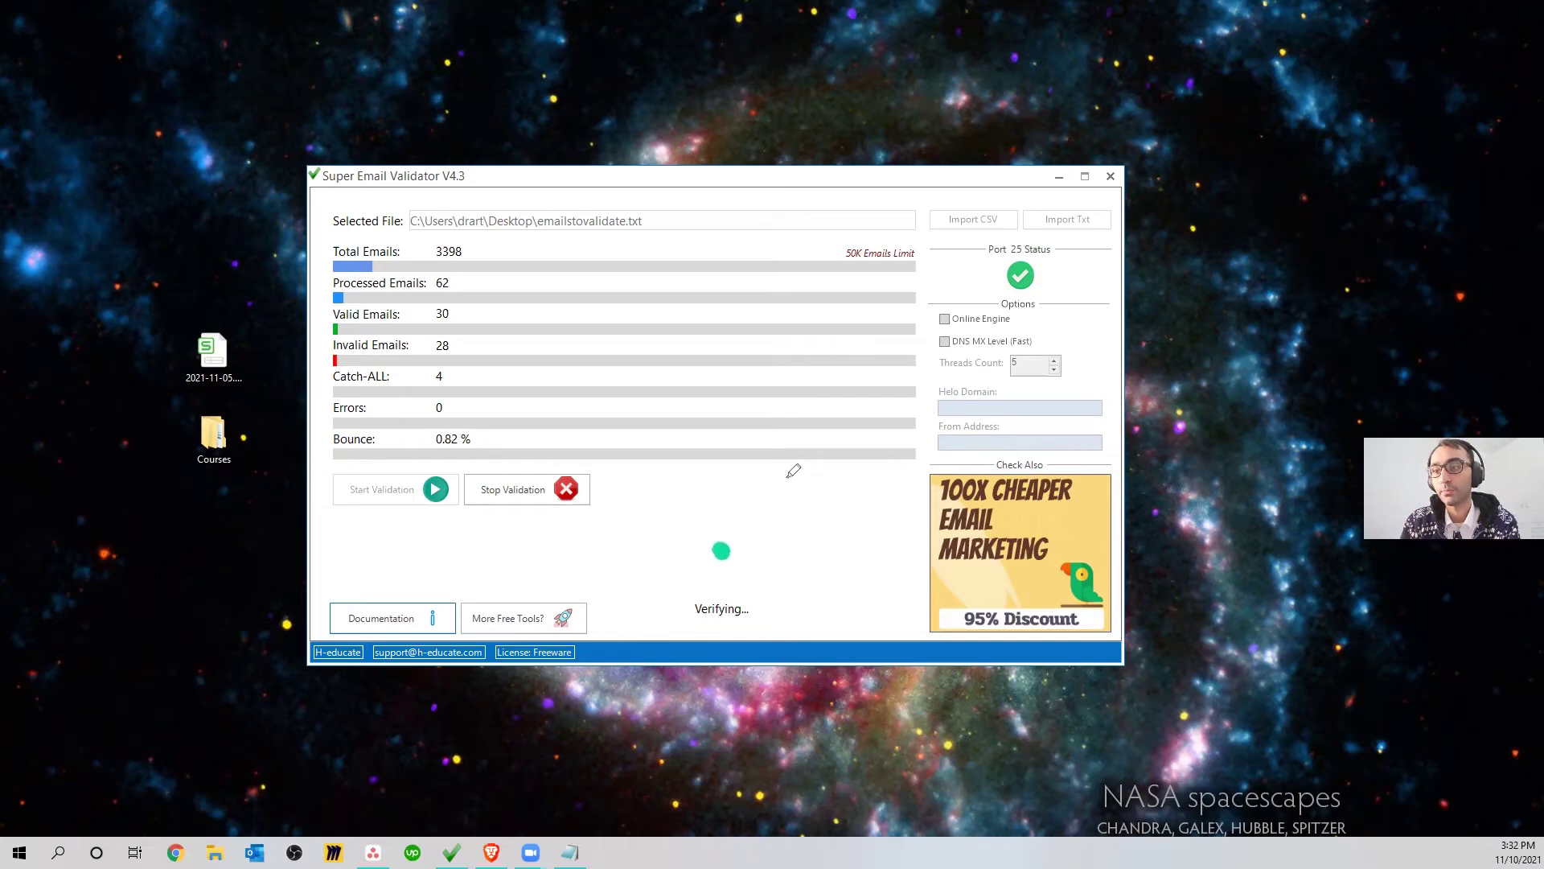
mouse_move(680, 465)
mouse_down()
mouse_move(703, 485)
mouse_move(734, 467)
mouse_move(800, 481)
mouse_move(862, 460)
mouse_up()
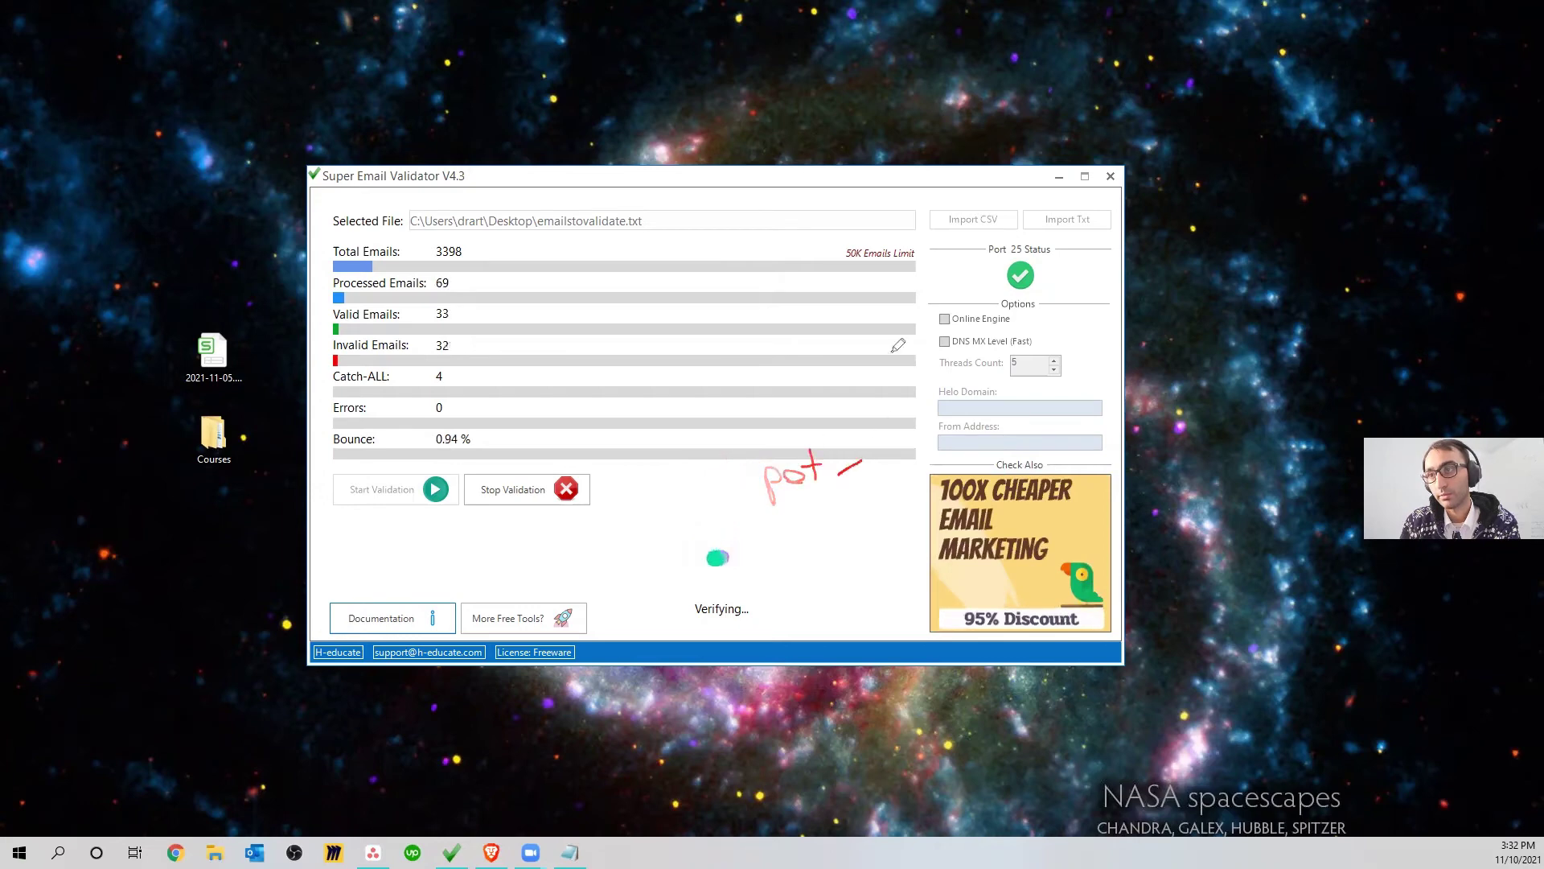
mouse_move(892, 352)
mouse_down()
mouse_move(1045, 241)
mouse_move(989, 290)
mouse_move(1049, 241)
mouse_move(1048, 287)
mouse_up()
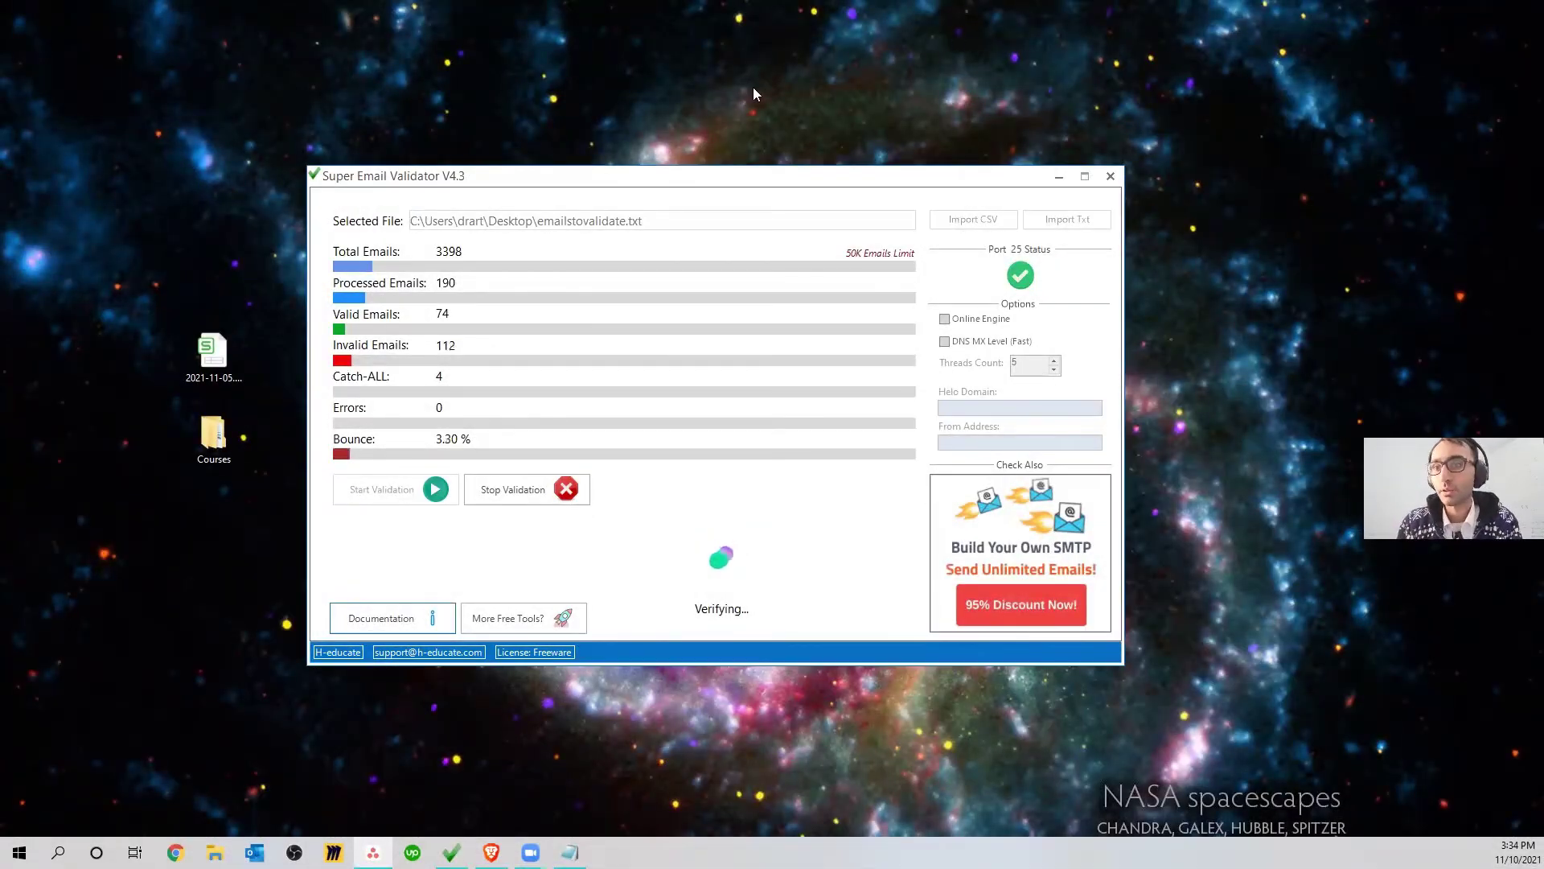
Stop validation, dismiss the notice, and save the results as results.csv on the Desktop
click(537, 493)
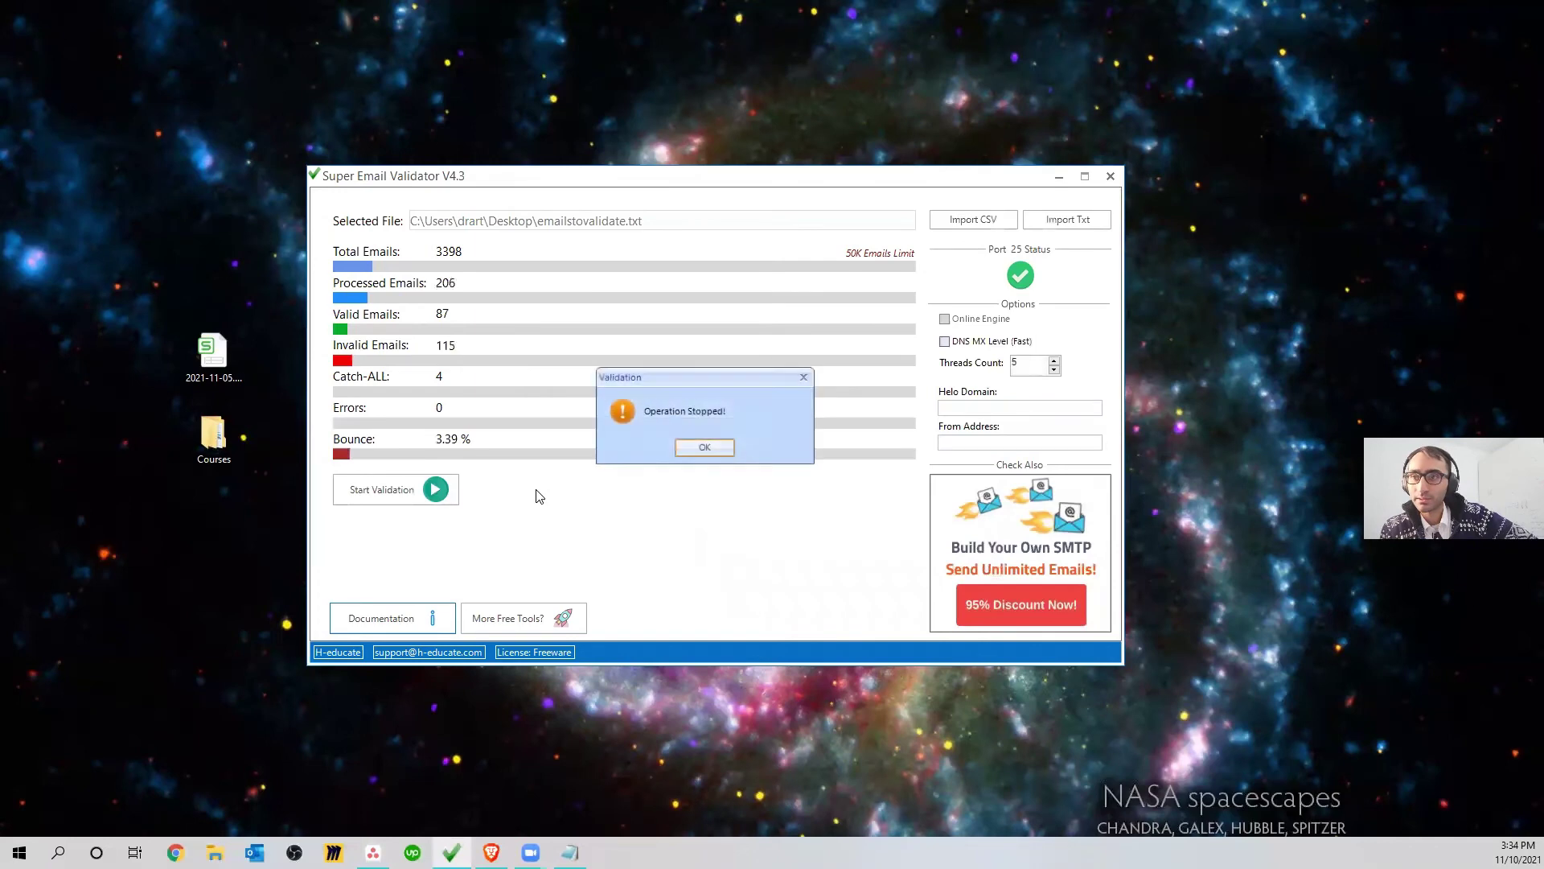
click(697, 450)
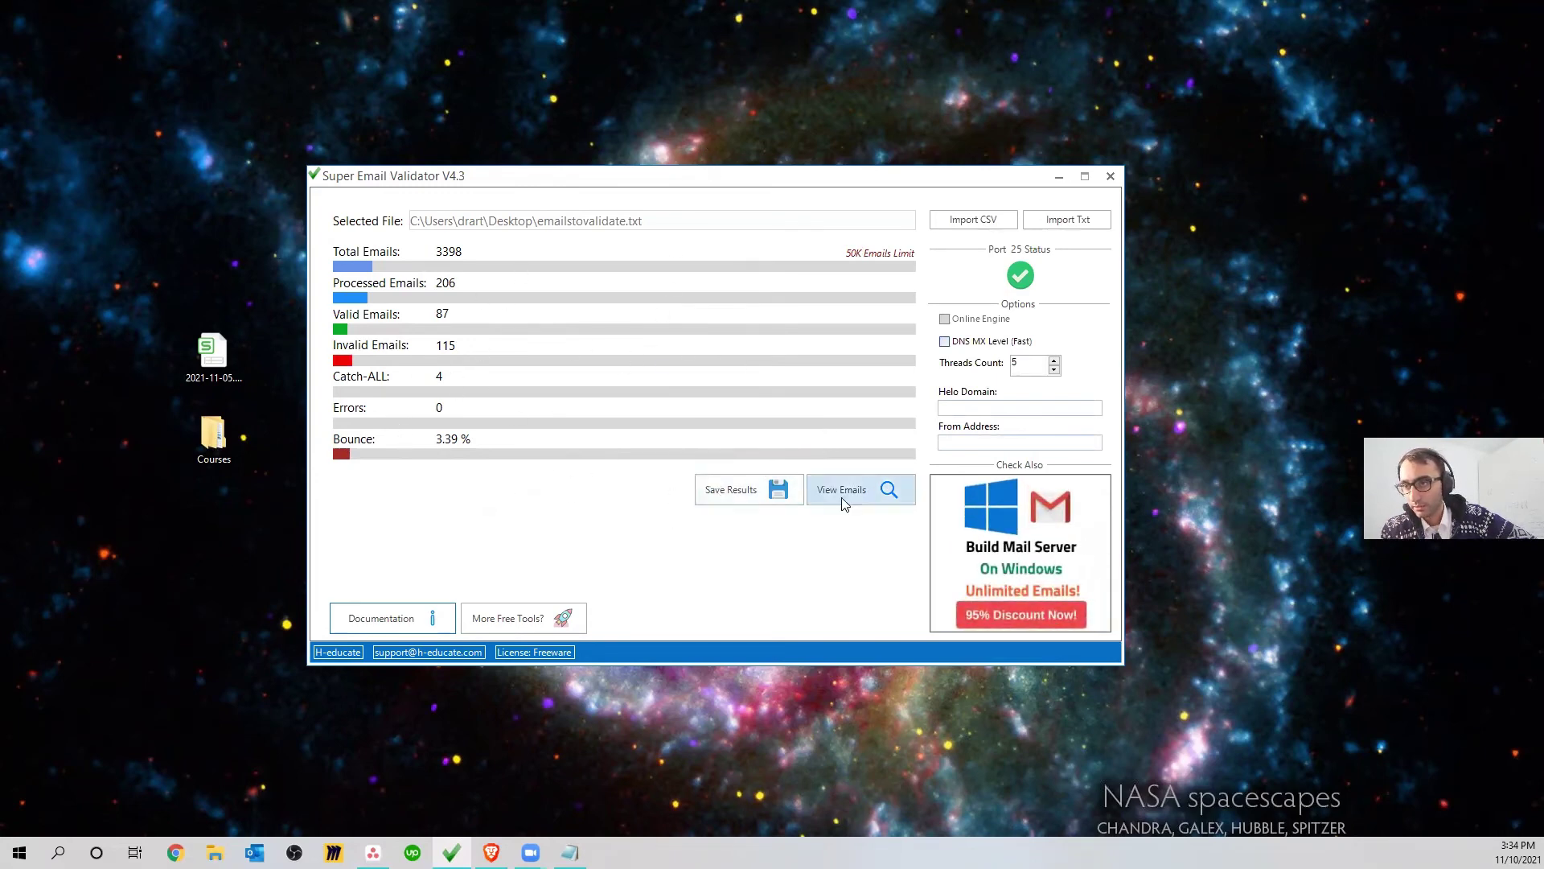
click(741, 494)
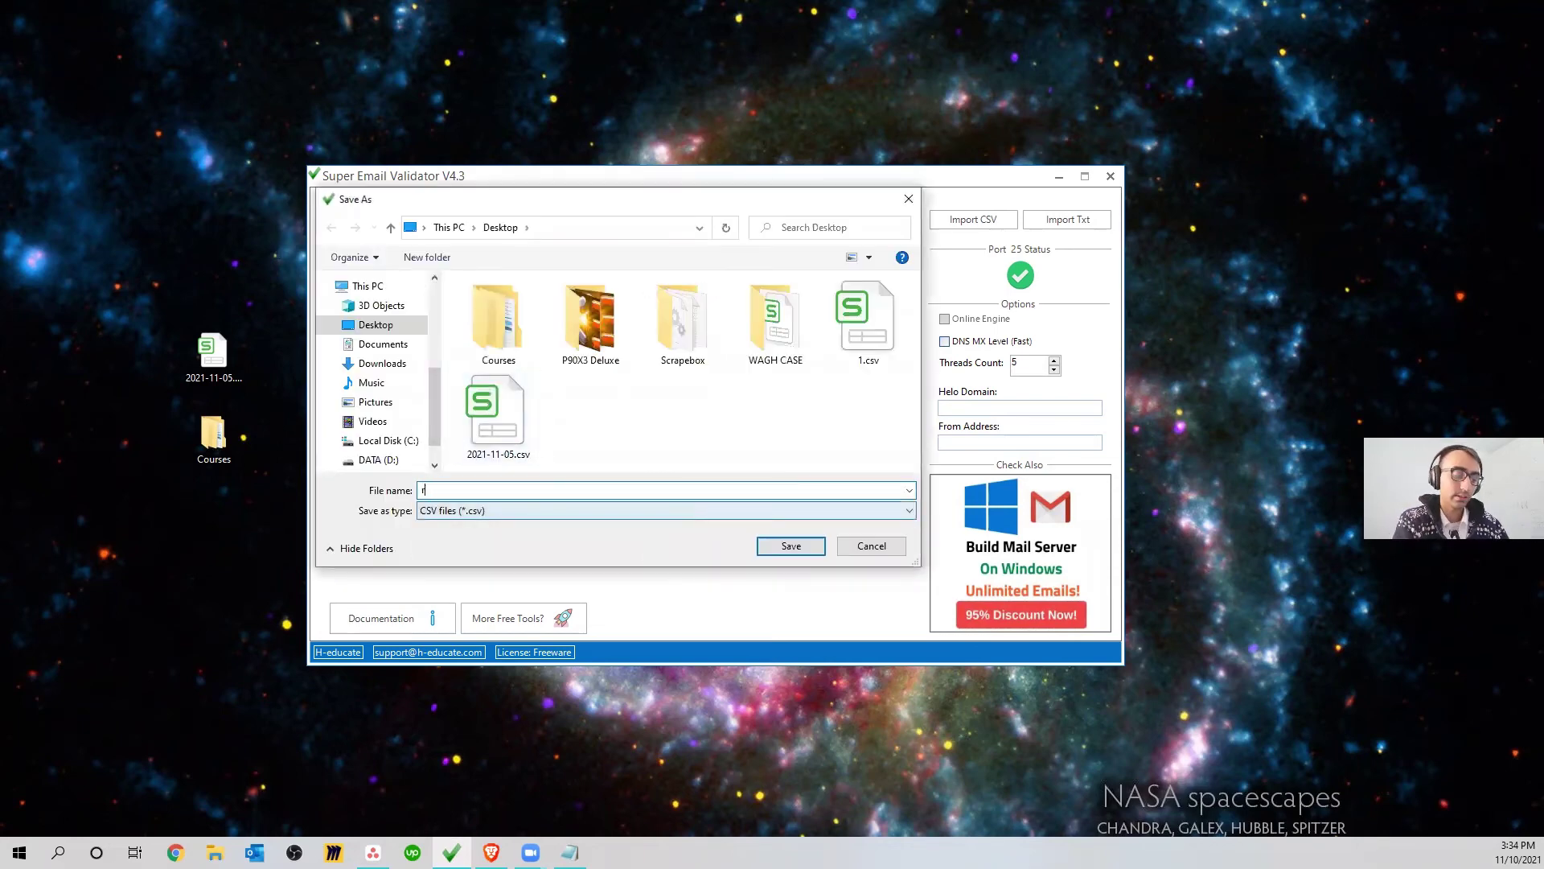
text(results)
key(Return)
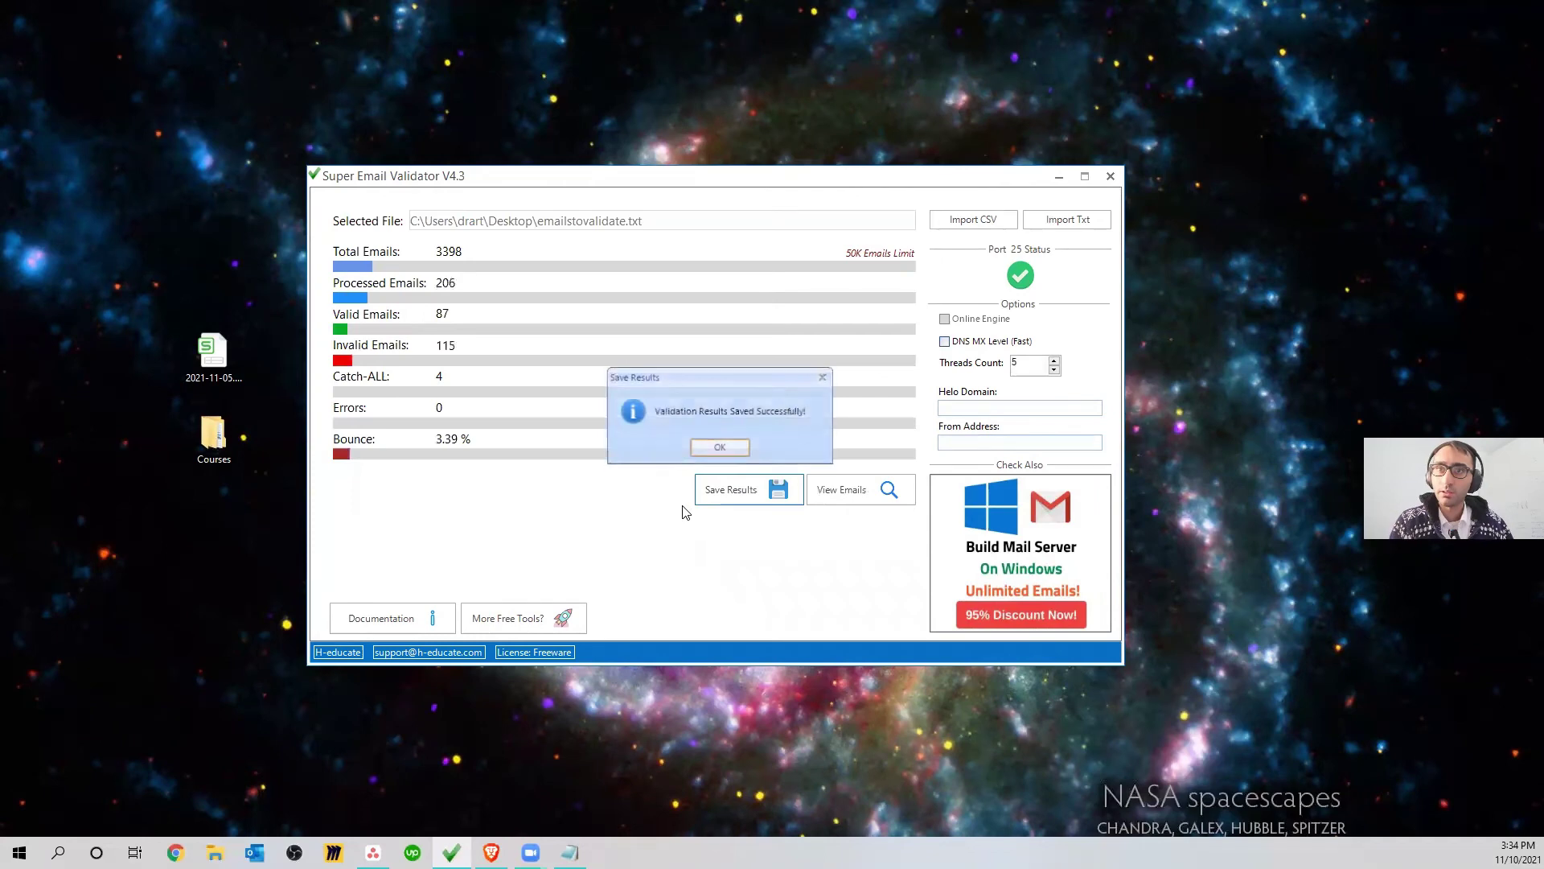
click(714, 447)
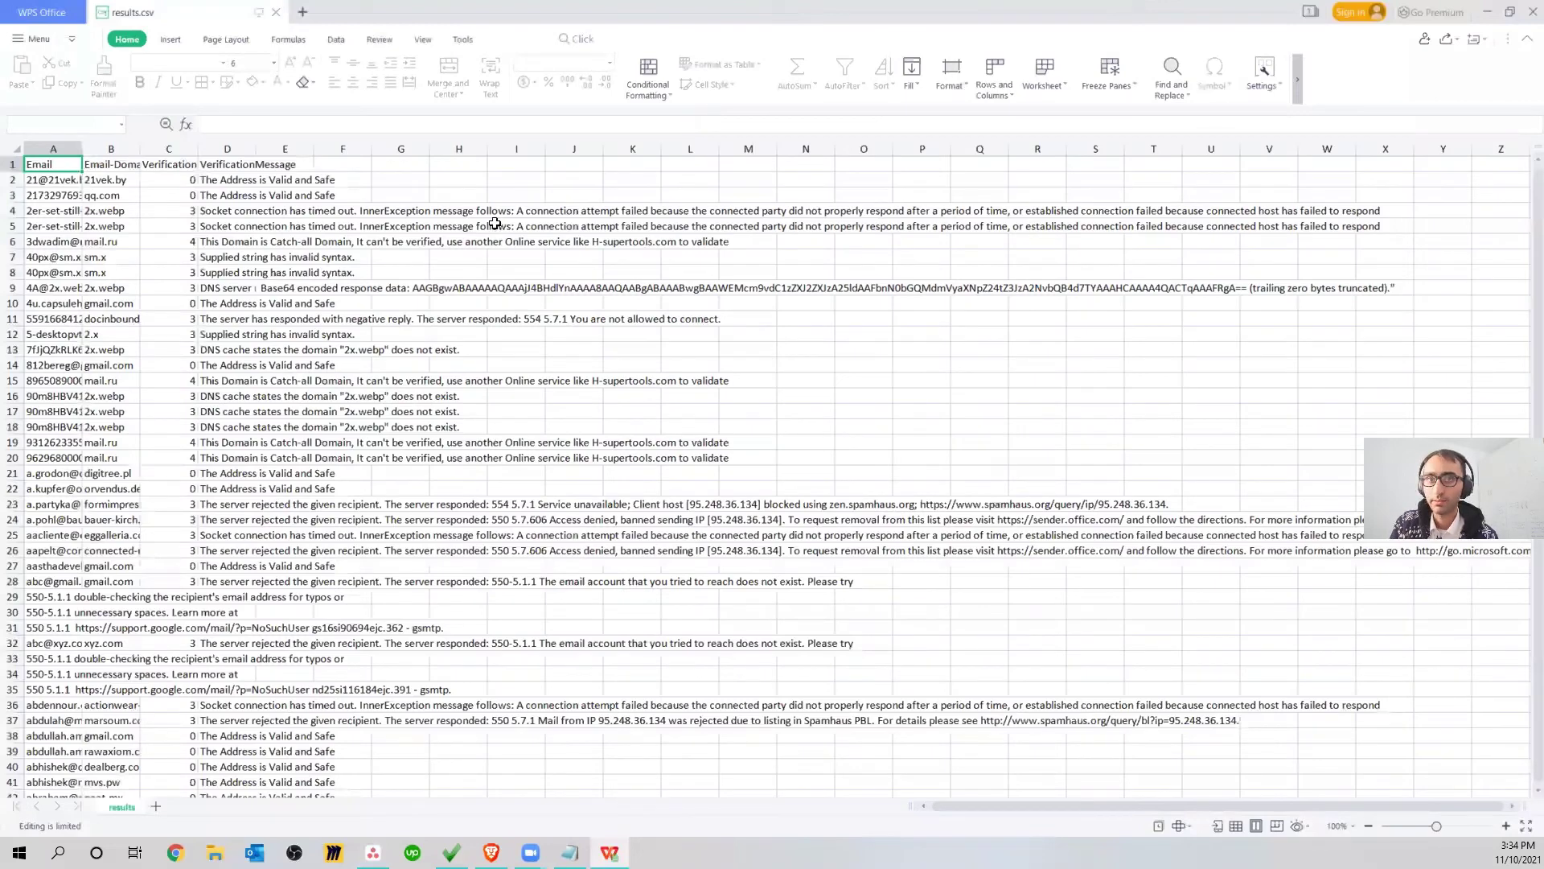
Select all data in results.csv and turn on AutoFilter for the header row
key(ctrl+a)
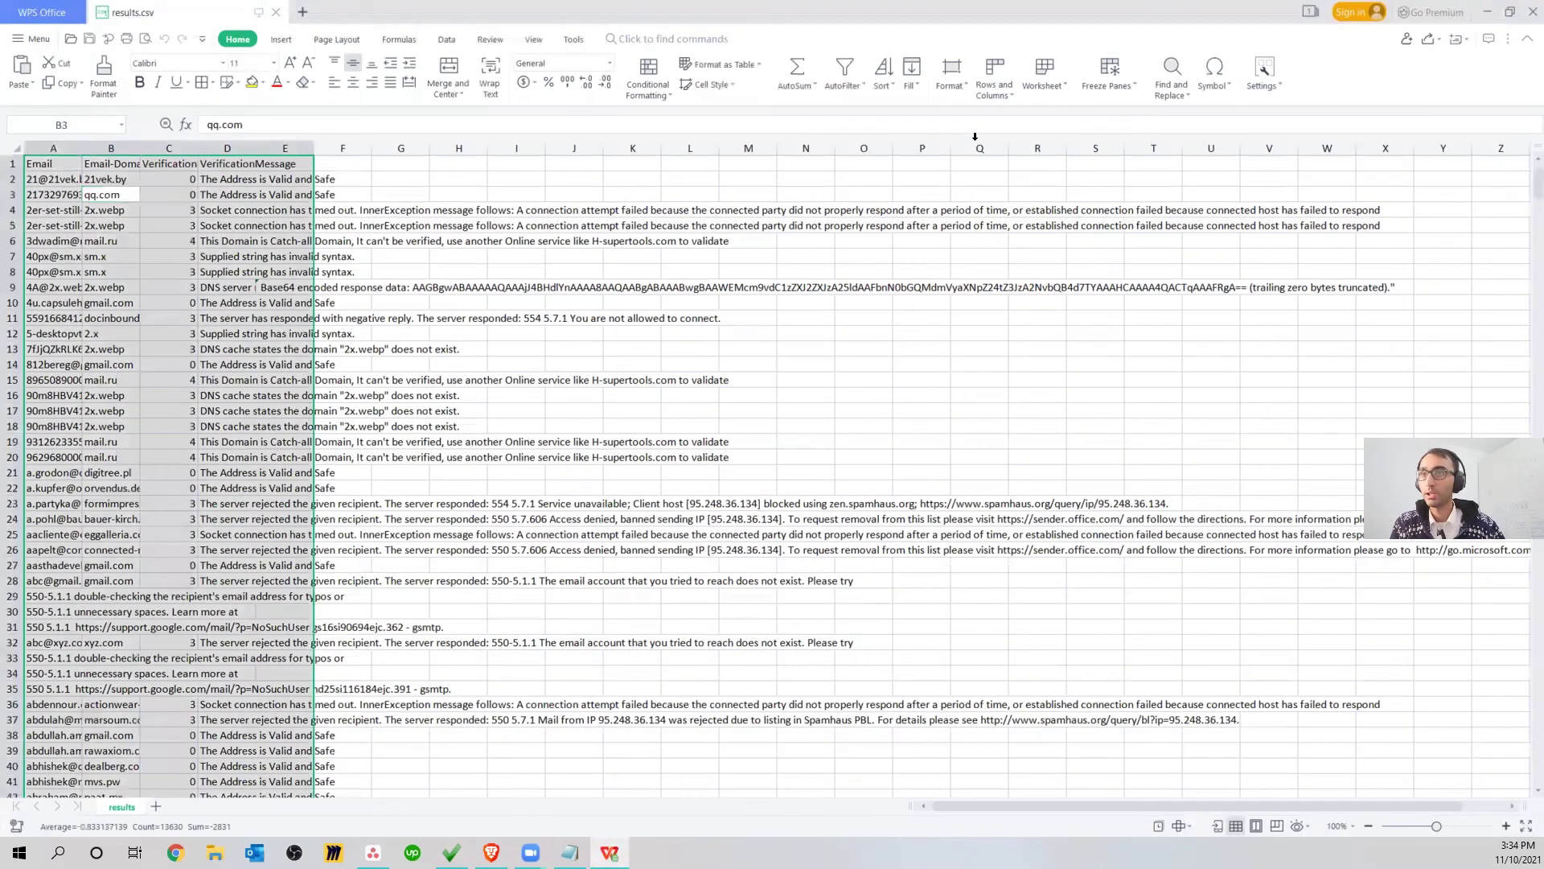
click(843, 71)
click(330, 222)
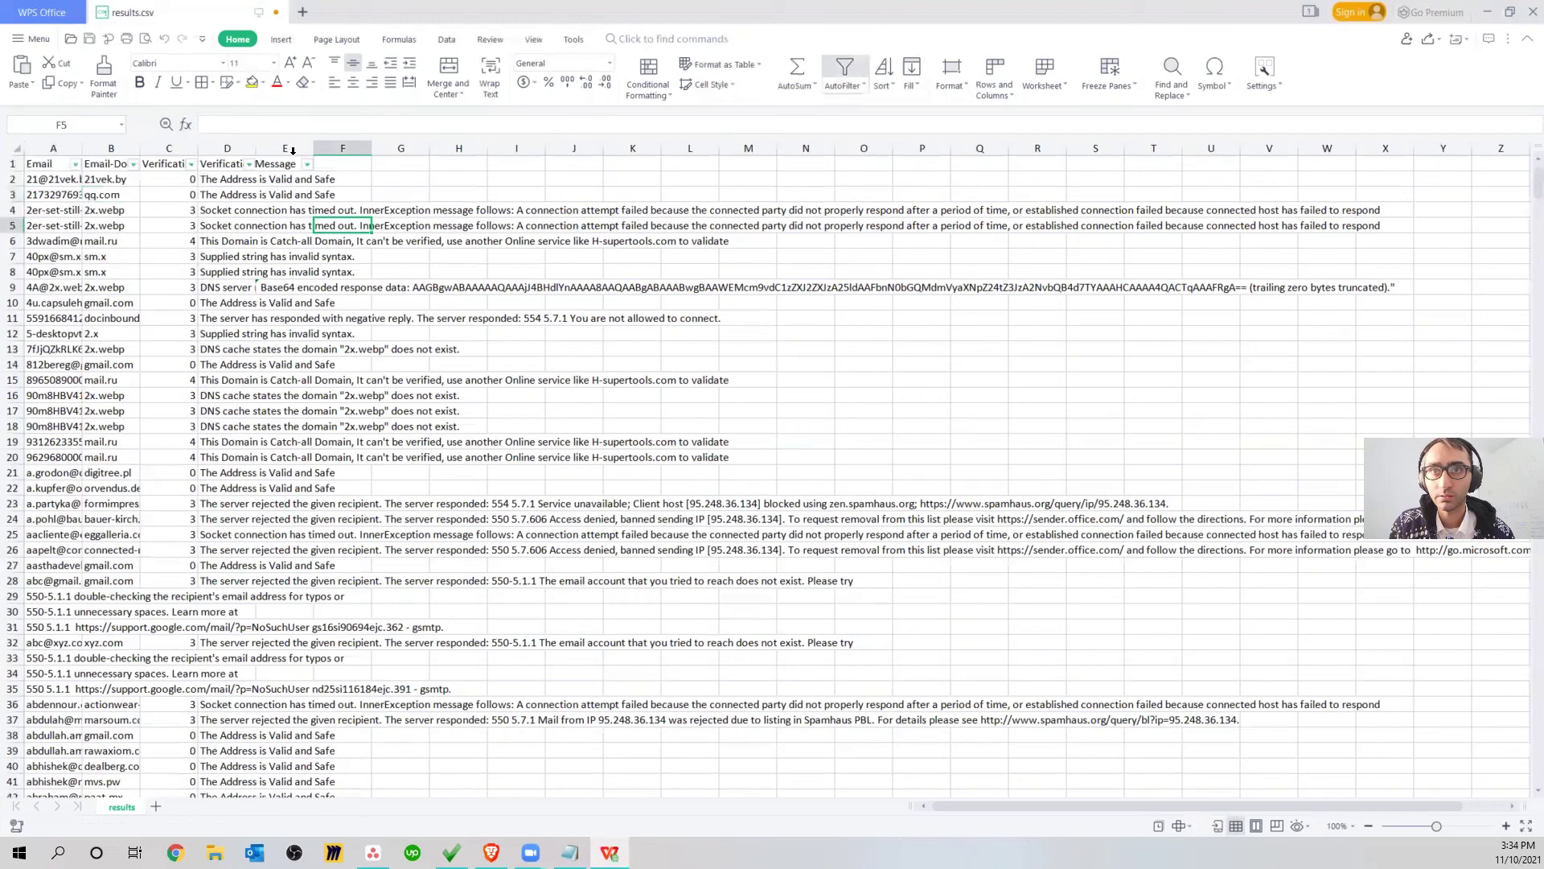
Search the Verification Message filter for 'val' and pick The Address is Valid and Safe
click(249, 164)
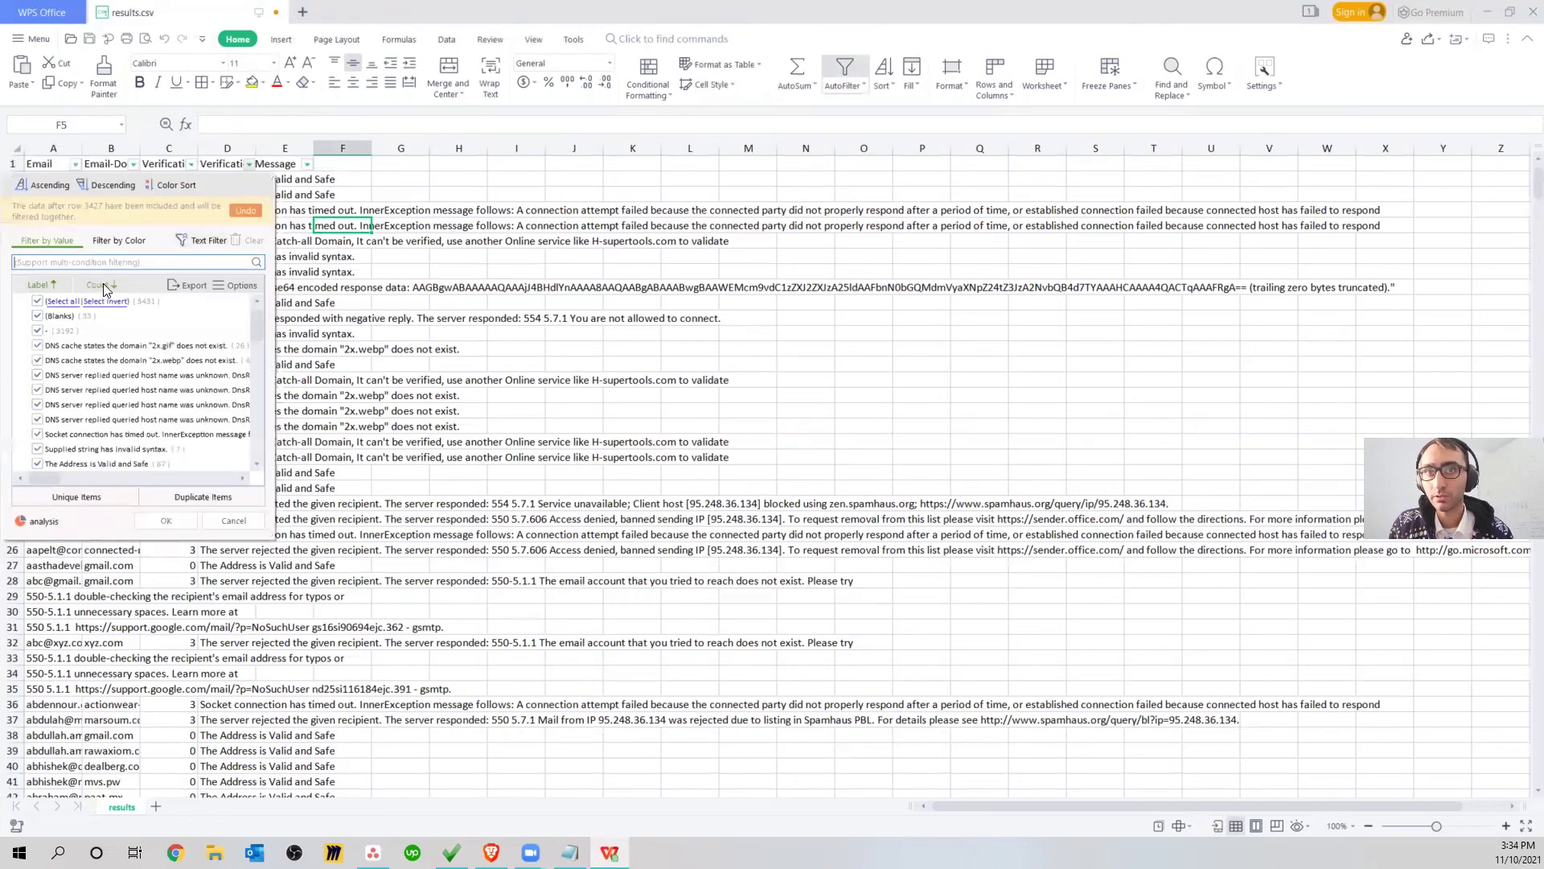
mouse_move(161, 348)
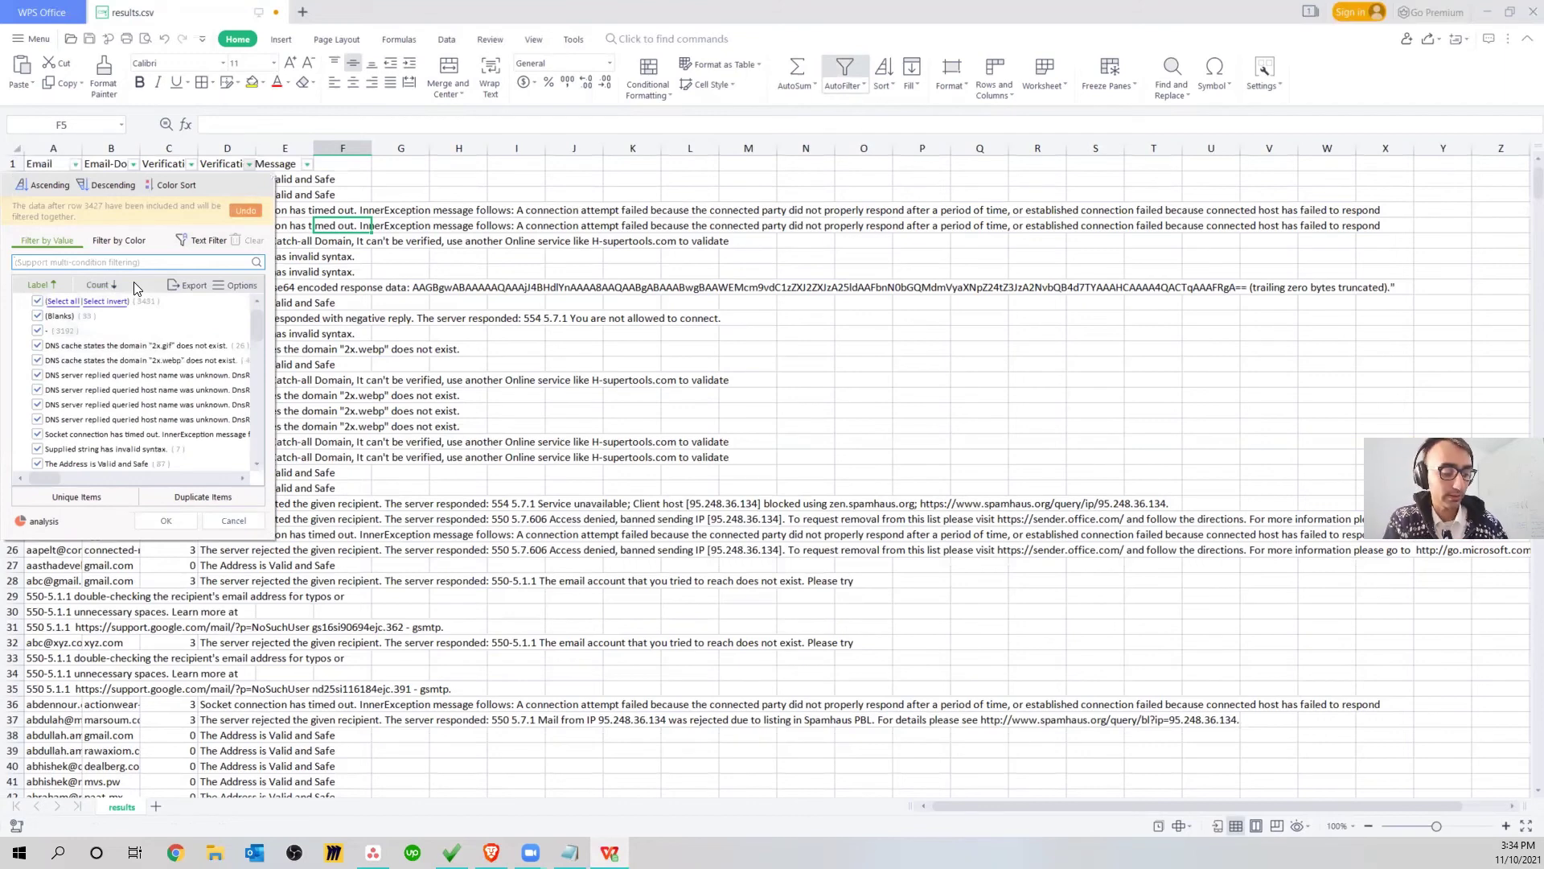
text(val)
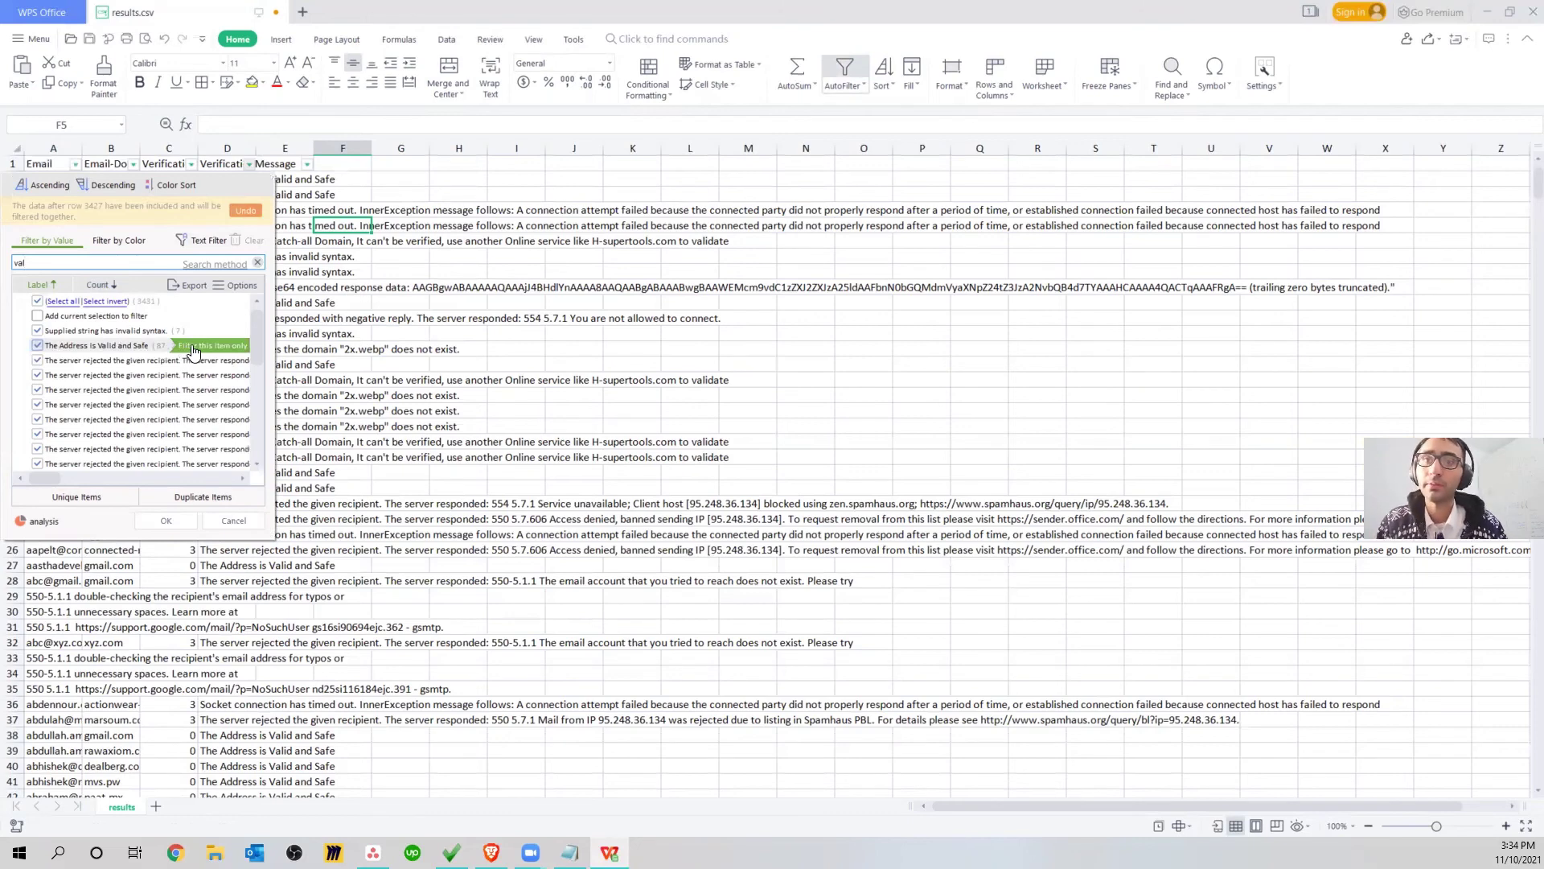
click(193, 350)
Filter to 'The Address is Valid and Safe' only and select the filtered emails in column A
click(254, 275)
key(Home)
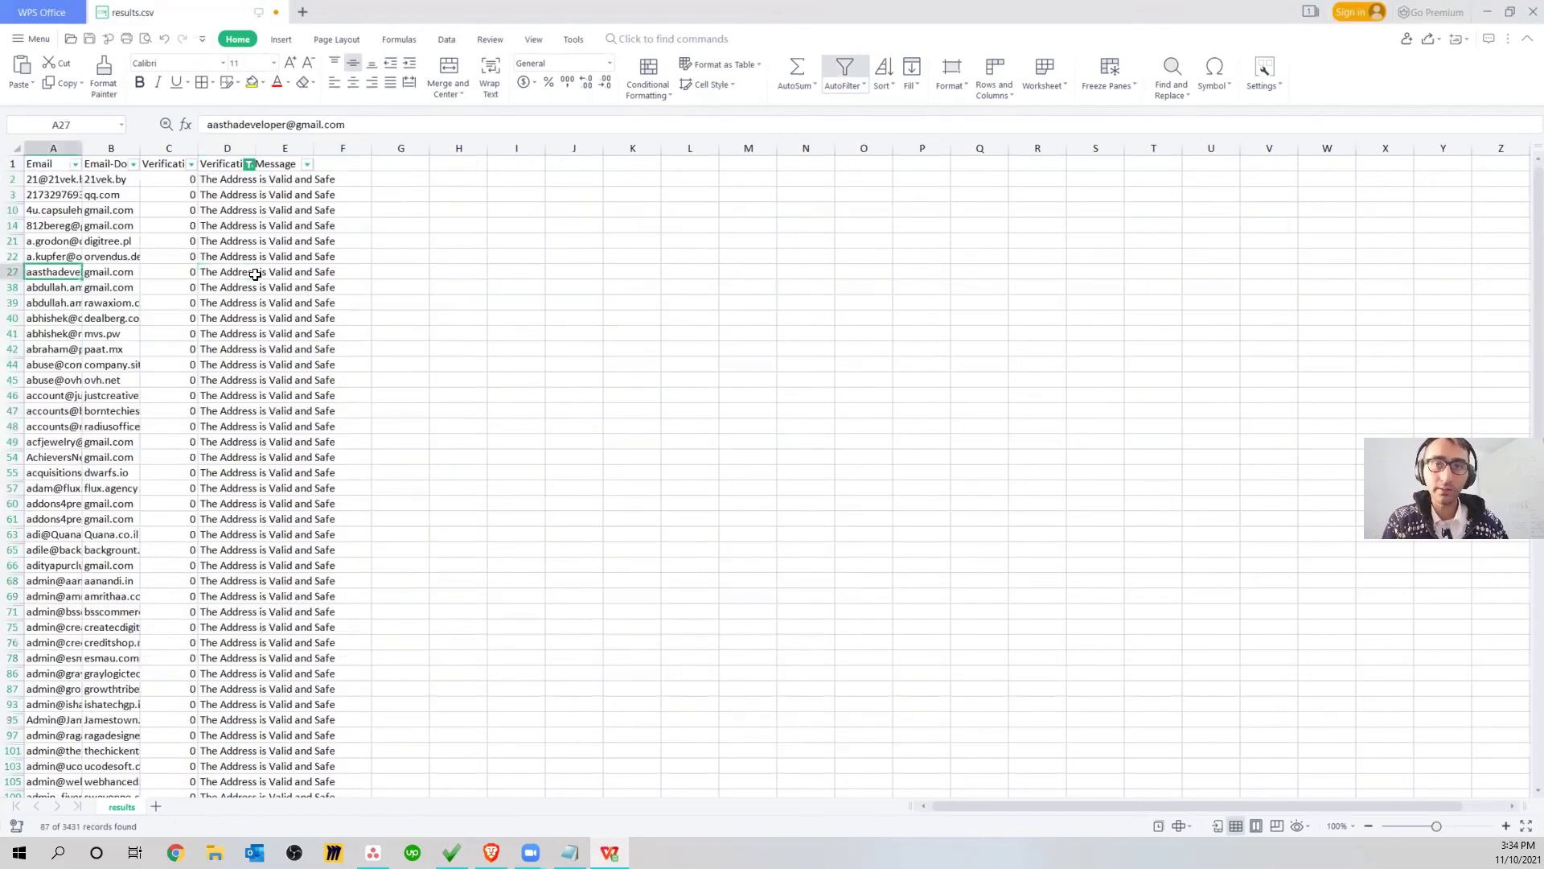
key(ctrl+Home)
key(Down)
key(ctrl+shift+Down)
Browse the 87 filtered rows from the Email header to the qq.com domain in B3
key(ctrl+Home)
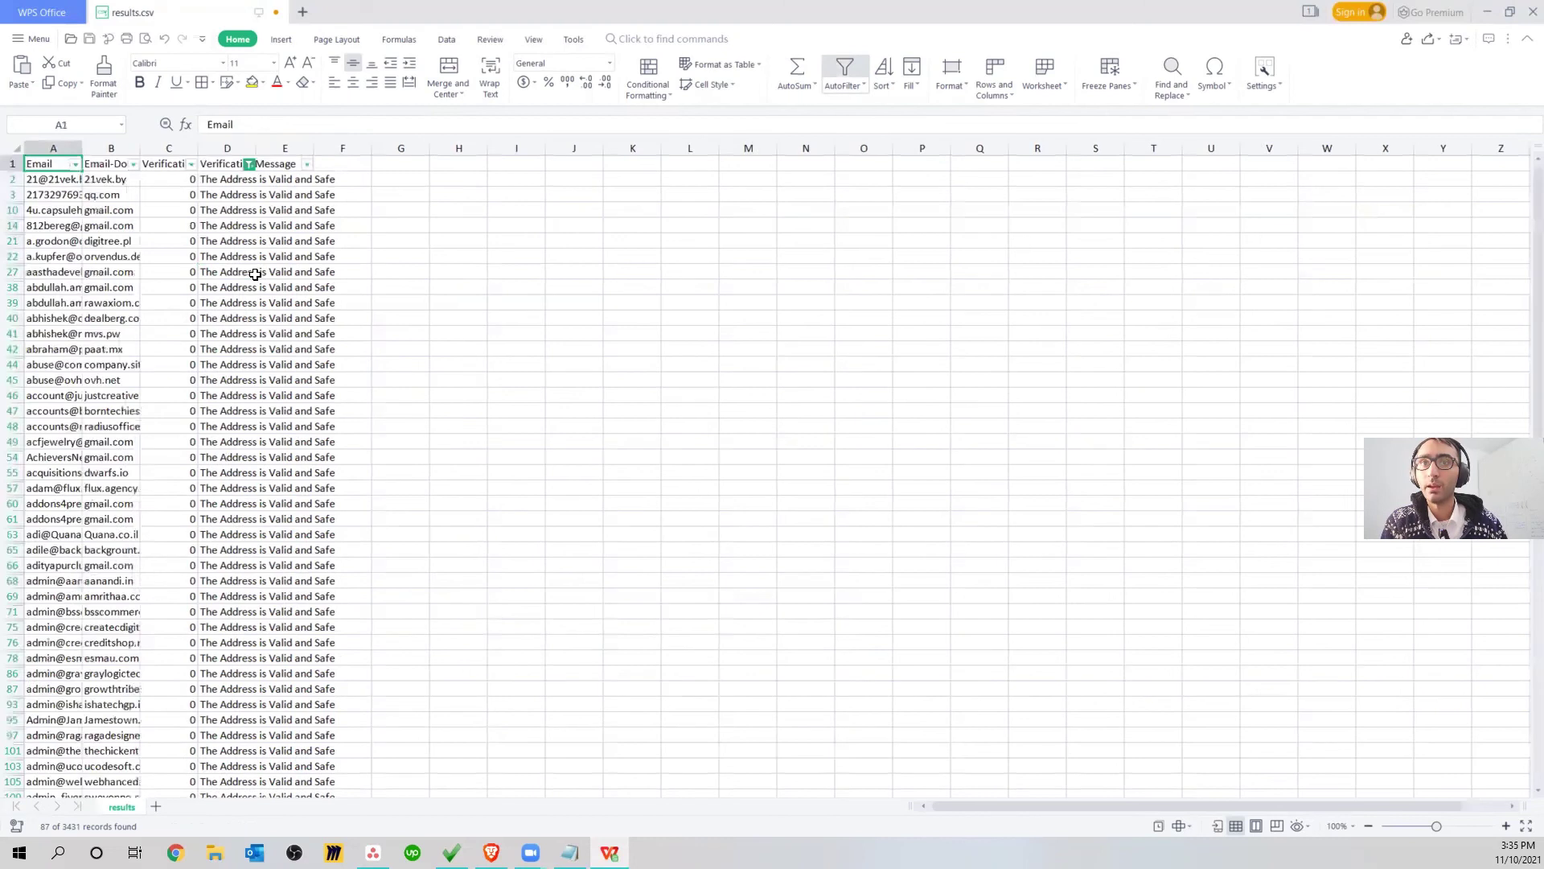
key(Down)
key(Down)
key(Down)
key(Up)
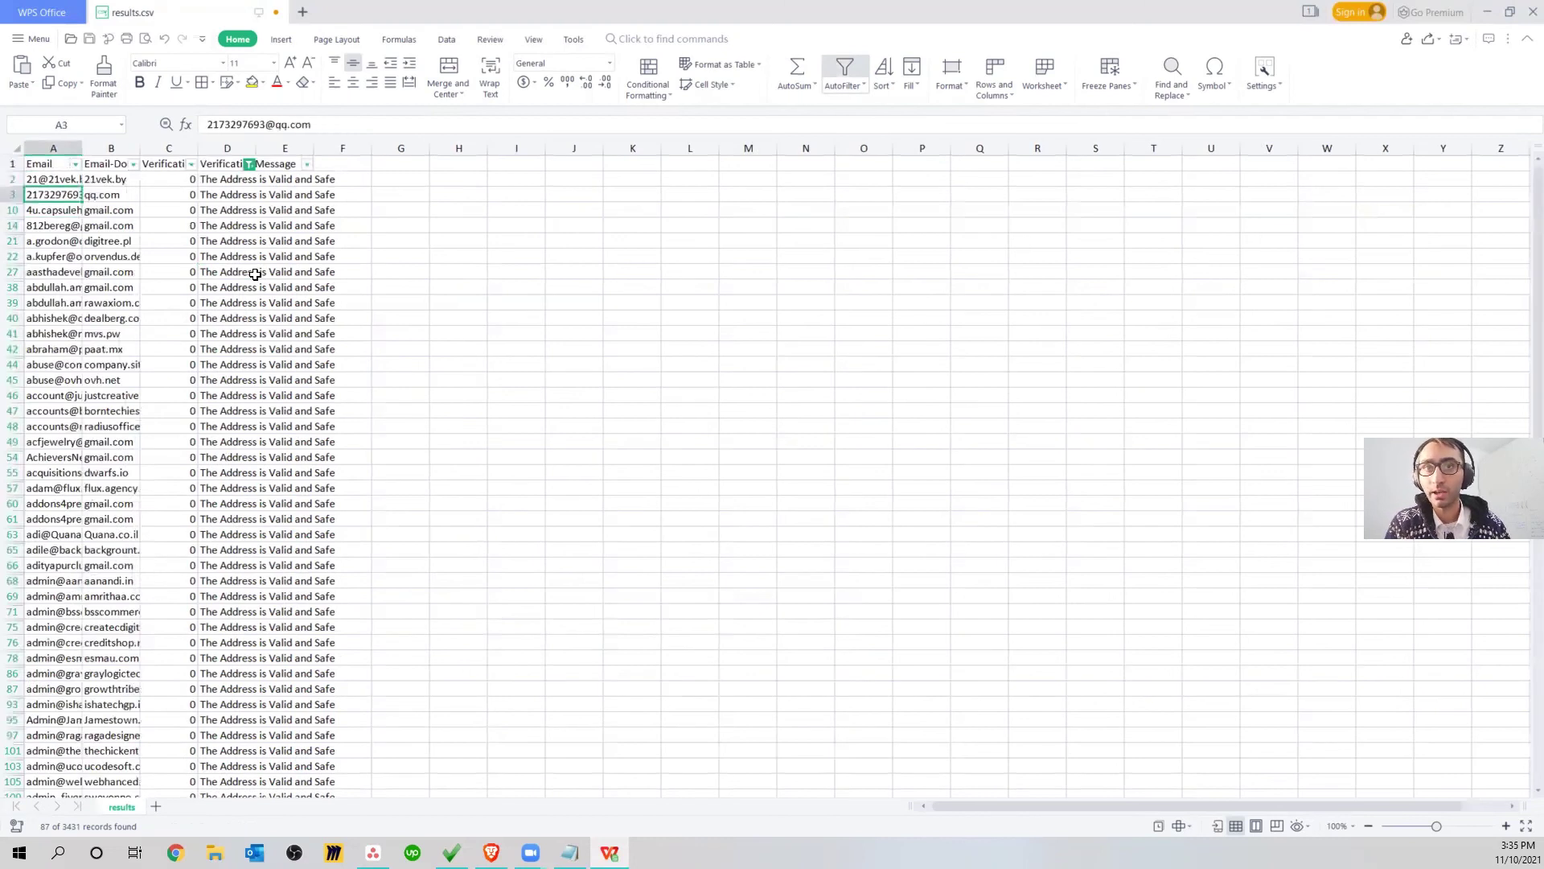
key(Up)
key(Up)
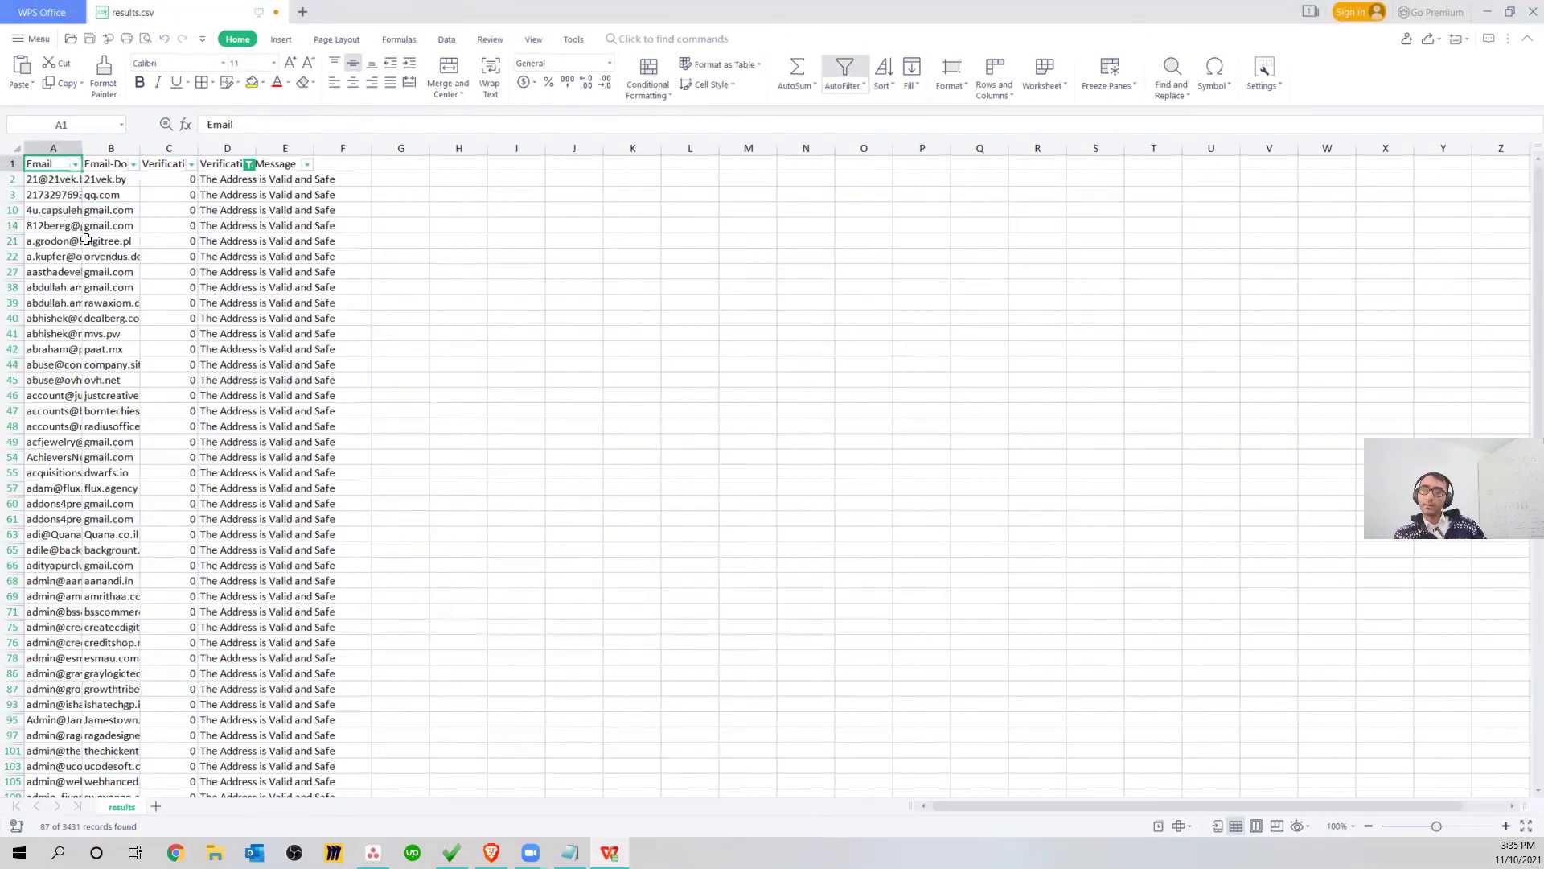
click(111, 195)
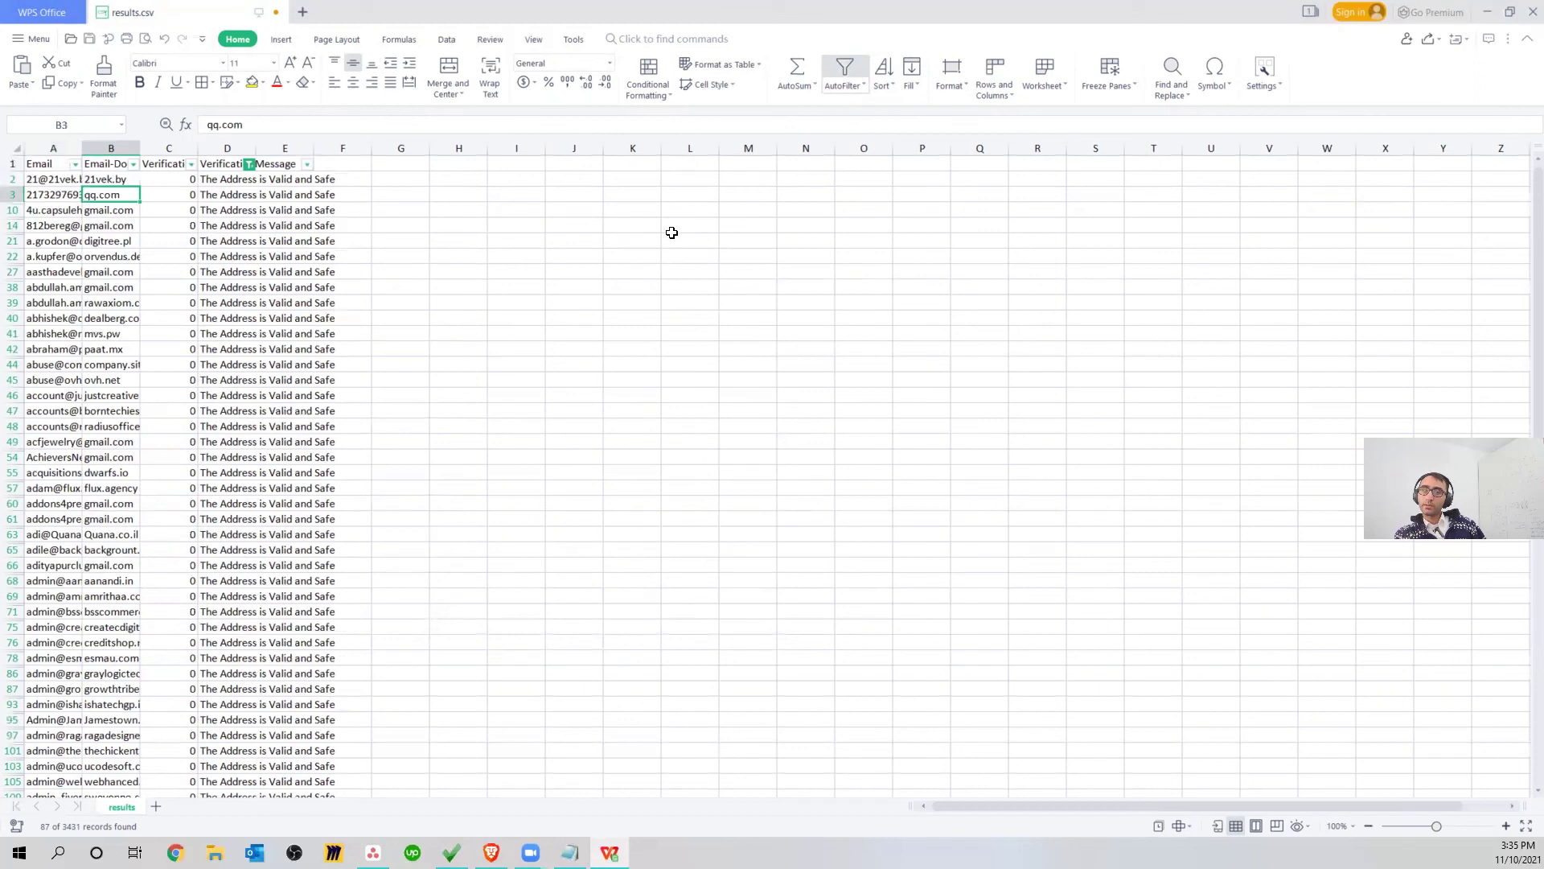